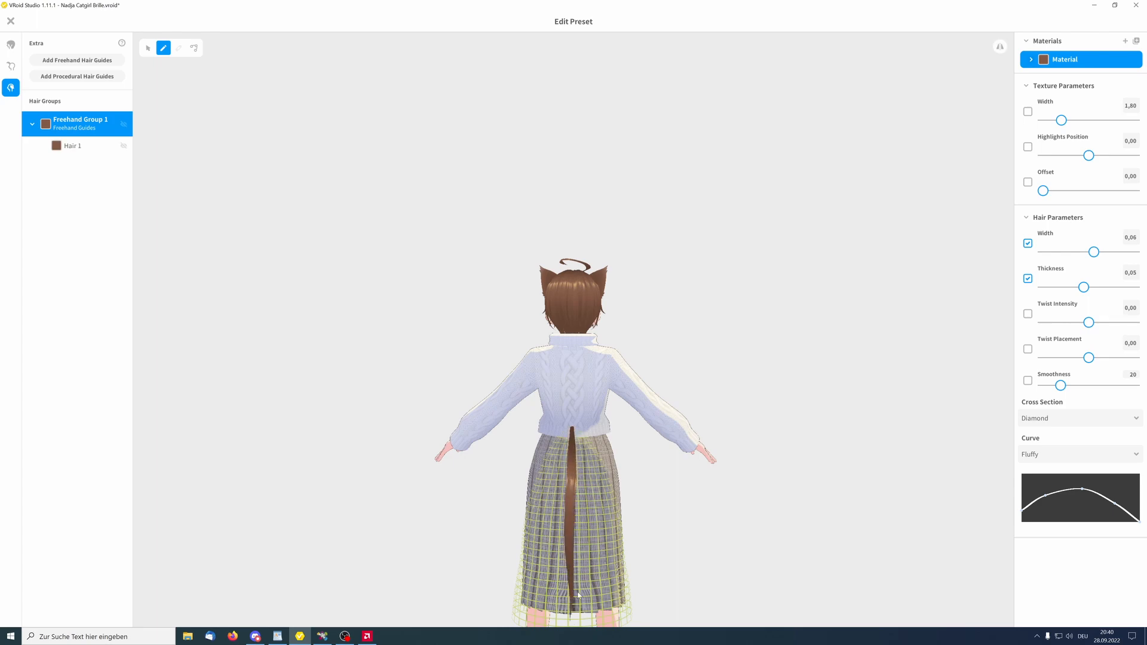
Switch to the Selection tool and set the tail hair's Thickness to 0,50 and its Width to 0,10
{"action": "middle_click_drag", "start_coordinate": [577, 595], "coordinate": [578, 486]}
{"action": "scroll", "coordinate": [578, 481], "scroll_direction": "up", "scroll_amount": 2}
{"action": "right_click_drag", "start_coordinate": [579, 478], "coordinate": [576, 522]}
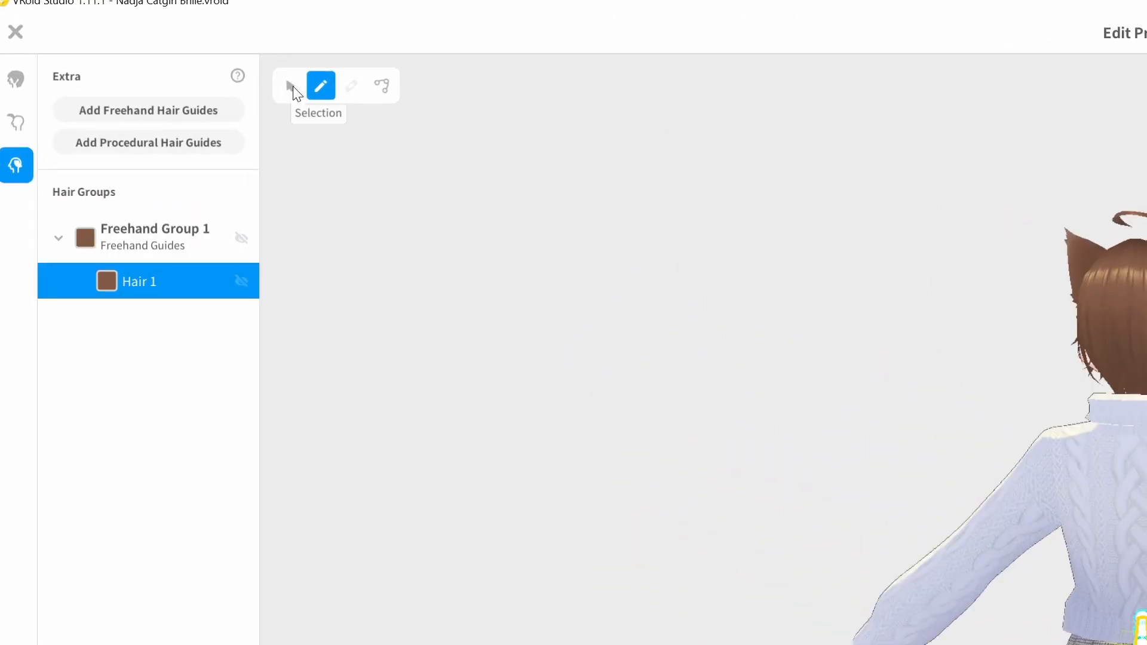
{"action": "left_click", "coordinate": [291, 87]}
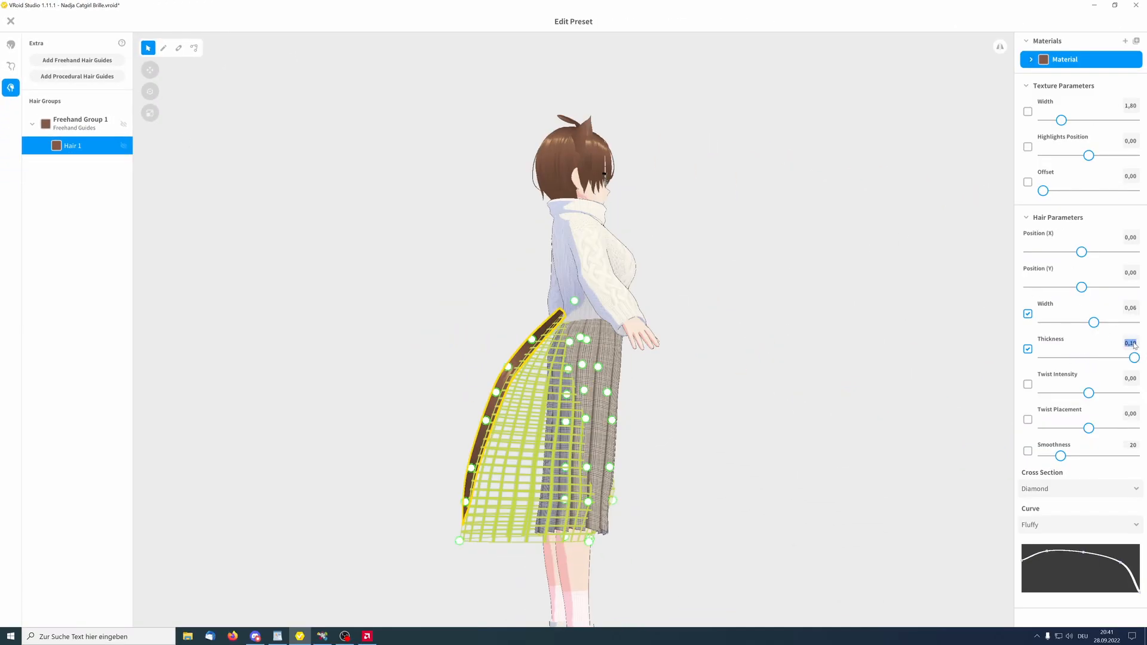
{"action": "type", "text": "0,5"}
{"action": "key", "text": "Return"}
{"action": "right_click_drag", "start_coordinate": [514, 526], "coordinate": [771, 530]}
{"action": "left_click_drag", "start_coordinate": [1095, 322], "coordinate": [1135, 323]}
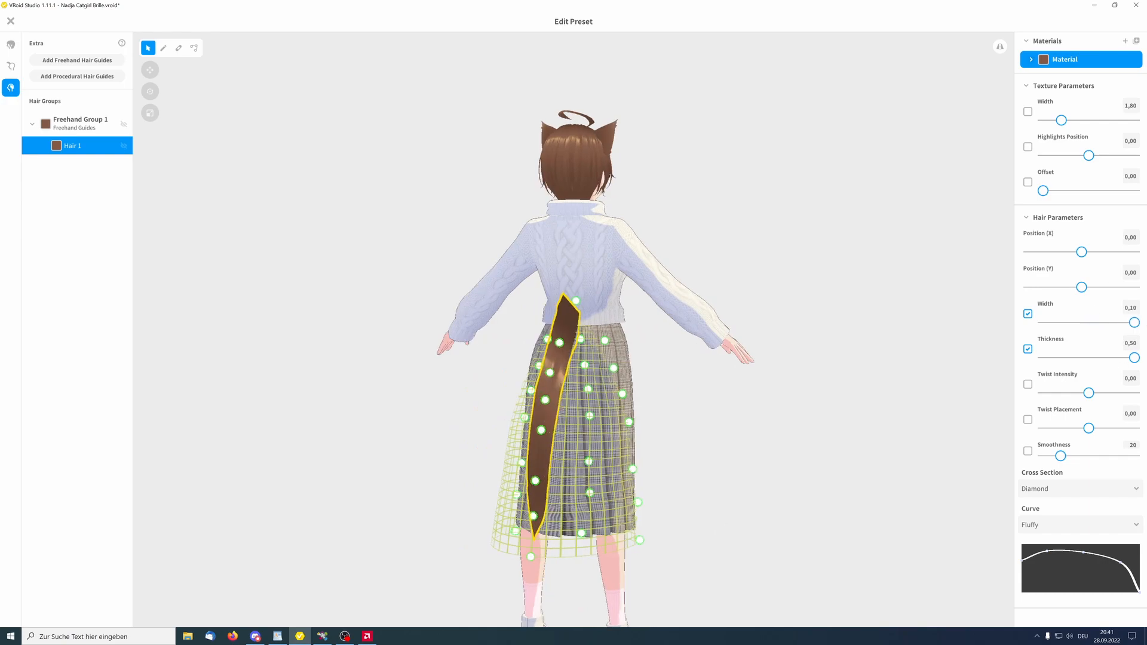
Expand the tail hair's material to view its color options
{"action": "right_click_drag", "start_coordinate": [747, 396], "coordinate": [787, 414]}
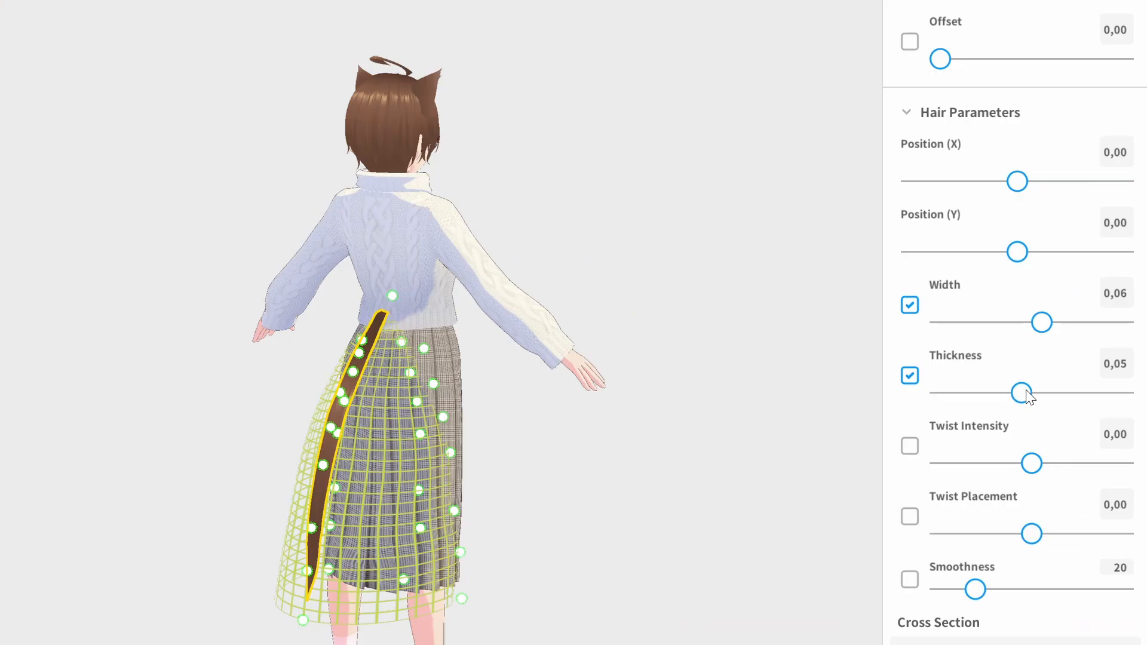
{"action": "right_click_drag", "start_coordinate": [399, 421], "coordinate": [384, 414]}
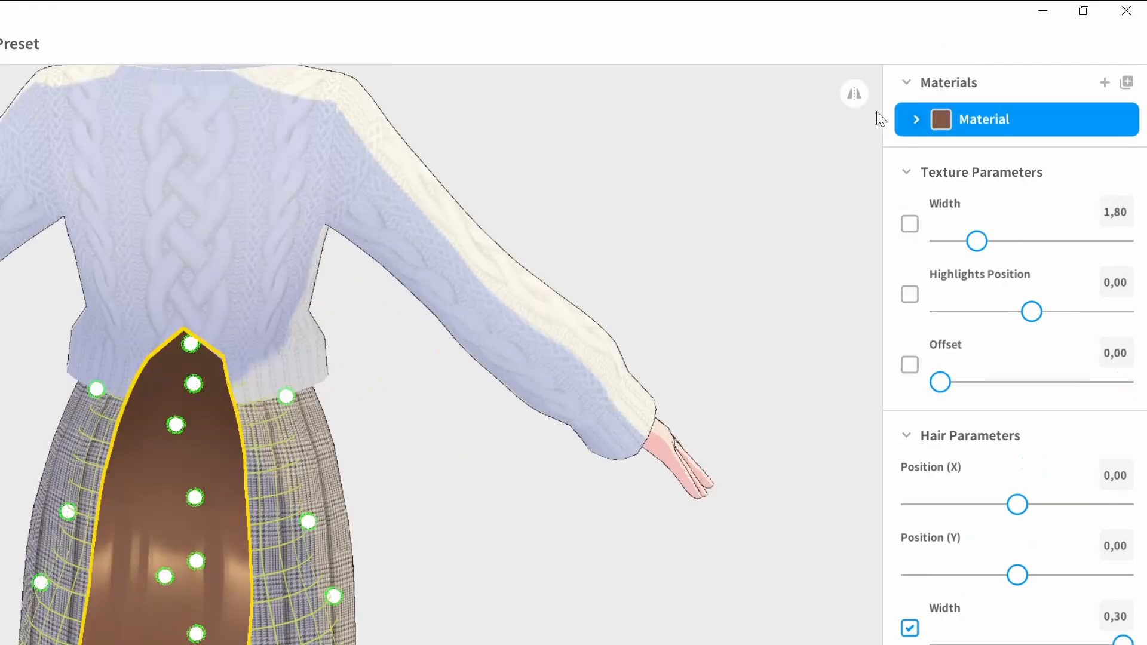
{"action": "left_click", "coordinate": [916, 120]}
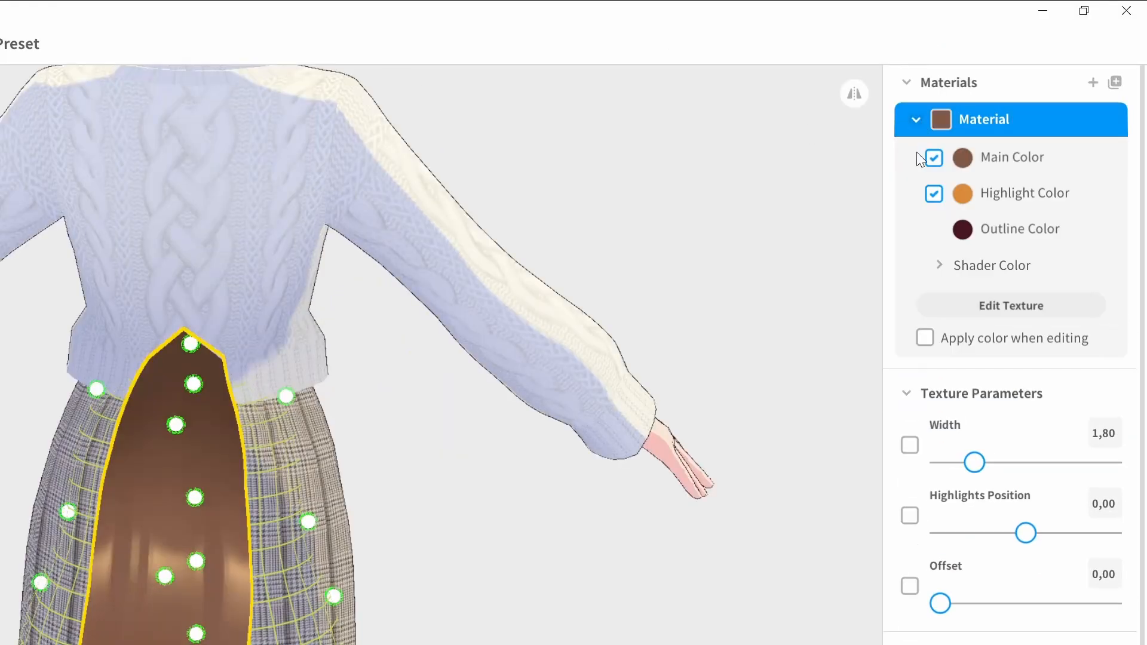
{"action": "left_click", "coordinate": [999, 314]}
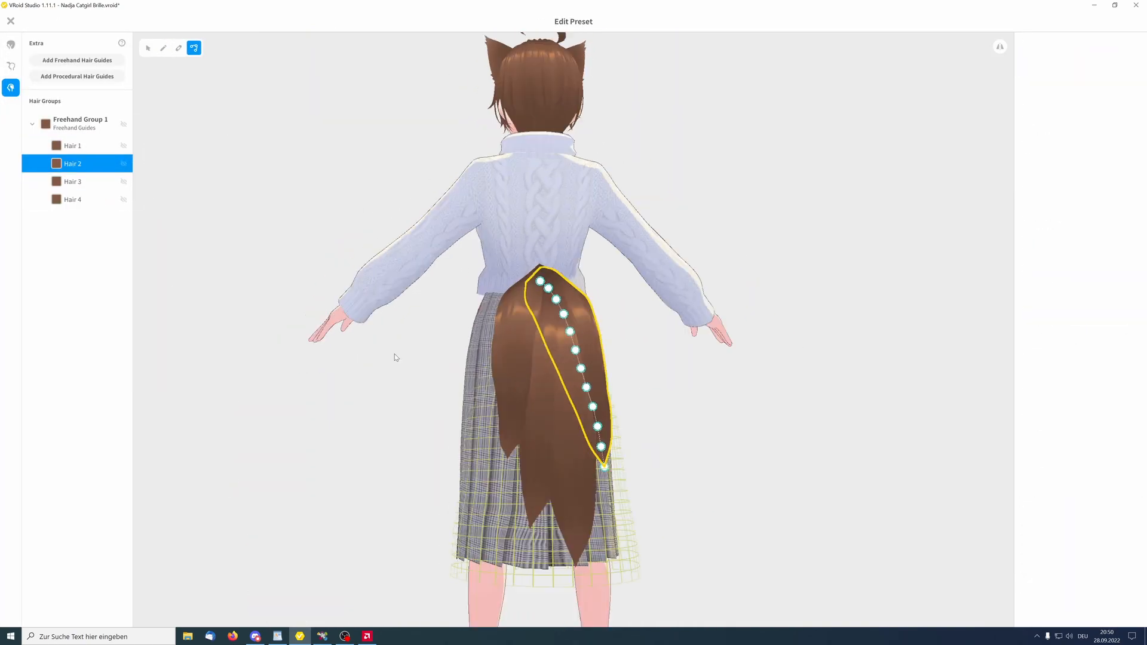
Close the hair editor and confirm saving Extra as a new item
{"action": "left_click", "coordinate": [11, 21]}
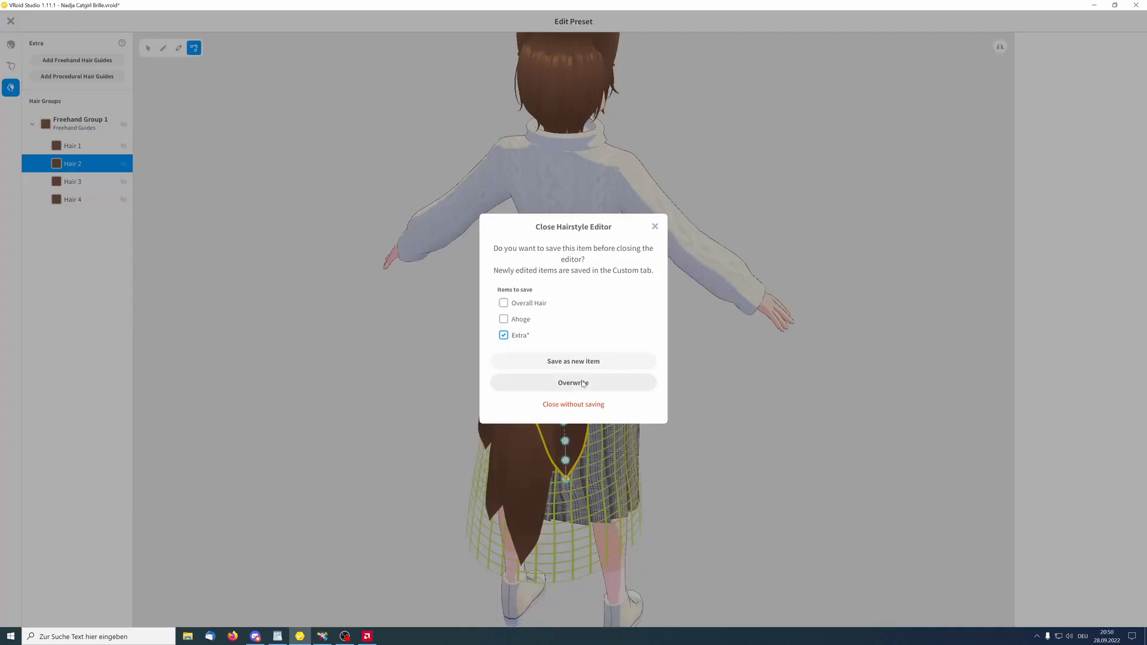
{"action": "left_click", "coordinate": [583, 383]}
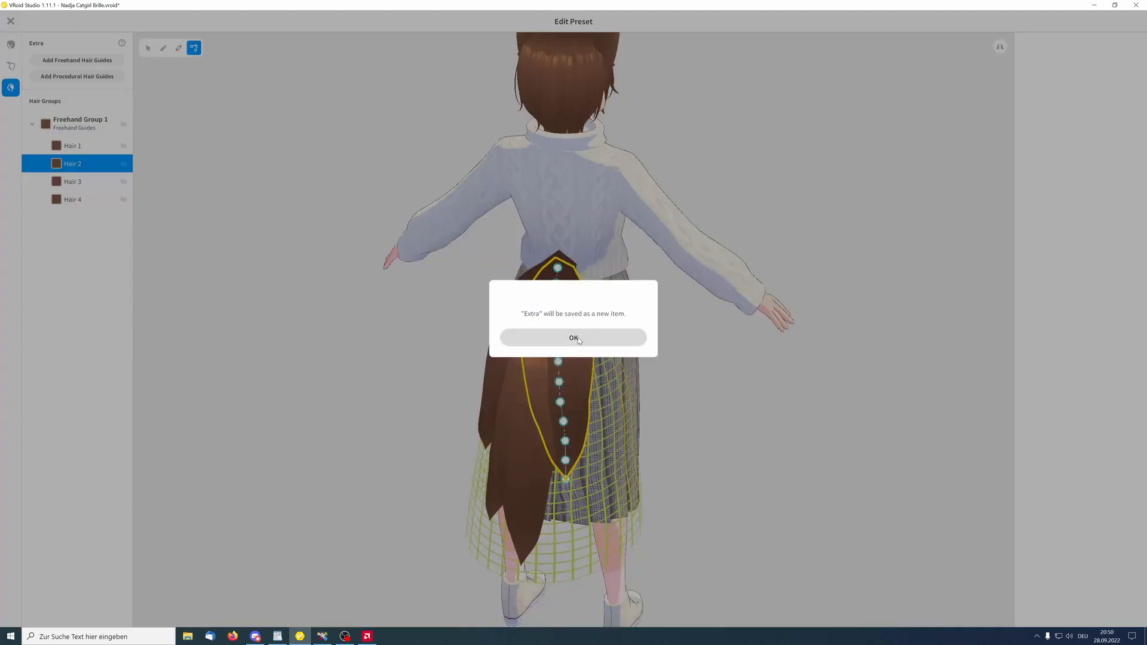
{"action": "left_click", "coordinate": [573, 338]}
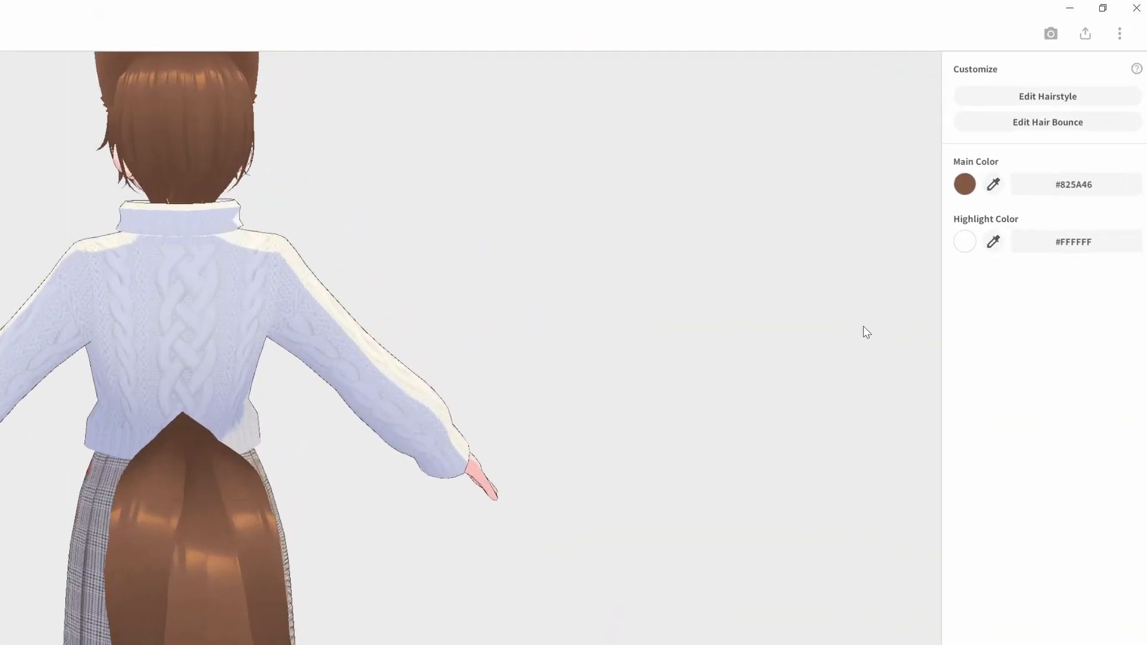
Open hair bounce editing, create a bone group from Hair 1, and set Fixed Point 0,010 and Stiffness 0,300
{"action": "left_click", "coordinate": [1012, 148]}
{"action": "left_click", "coordinate": [89, 349]}
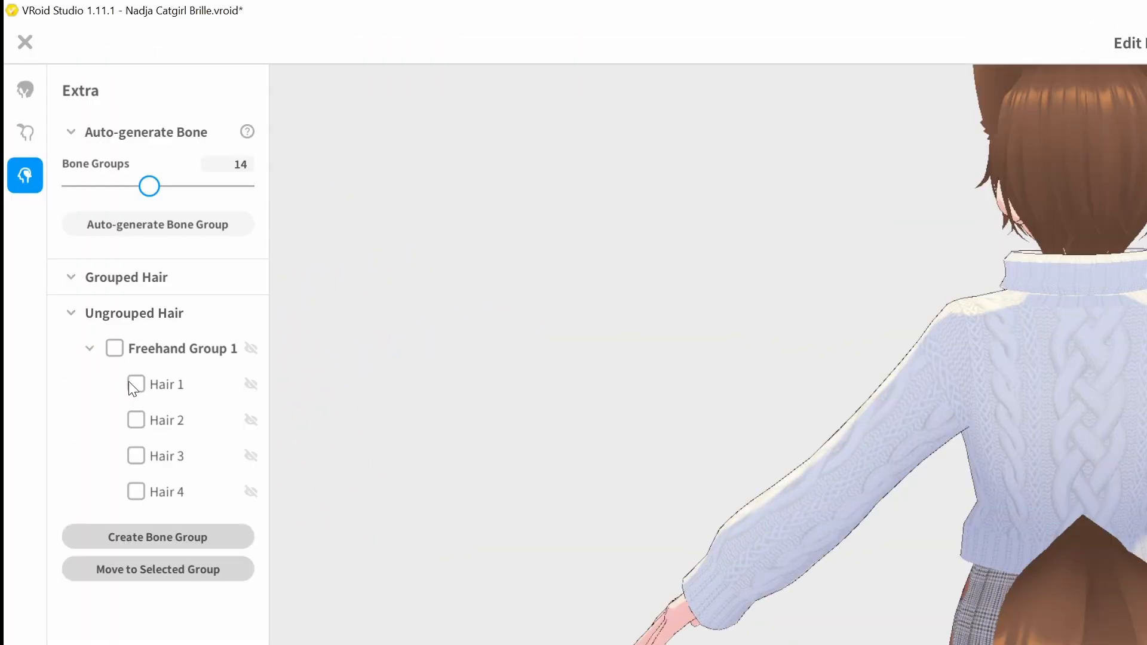
{"action": "left_click", "coordinate": [136, 385]}
{"action": "left_click", "coordinate": [89, 537]}
{"action": "left_click", "coordinate": [163, 307]}
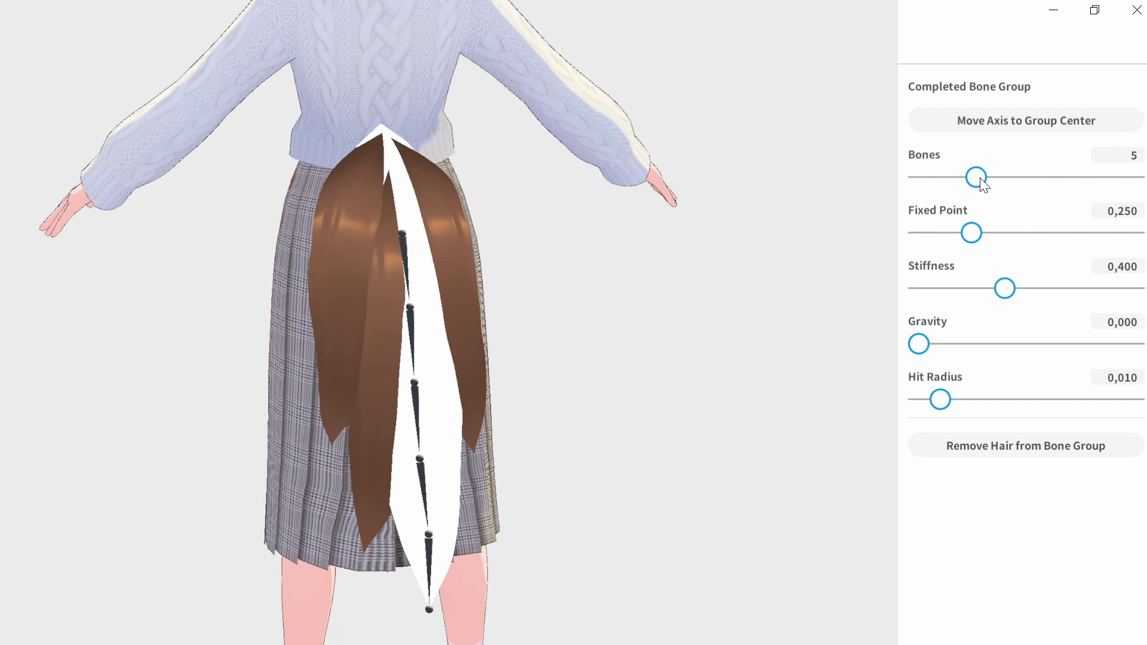
{"action": "left_click_drag", "start_coordinate": [976, 234], "coordinate": [931, 240]}
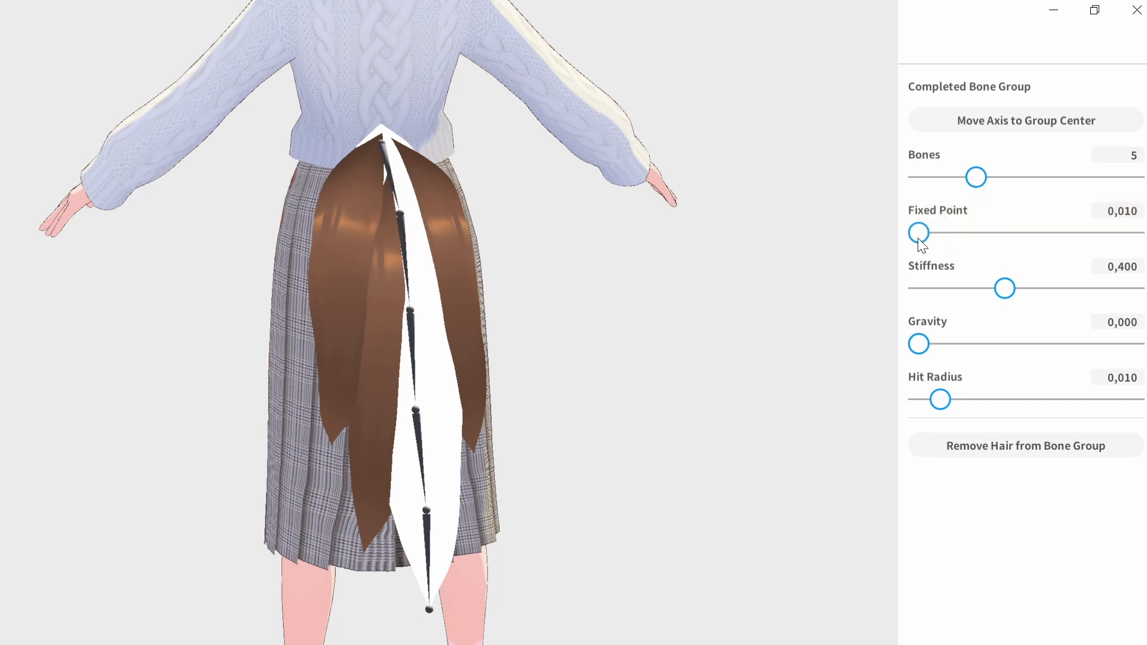
{"action": "left_click_drag", "start_coordinate": [1010, 295], "coordinate": [987, 294]}
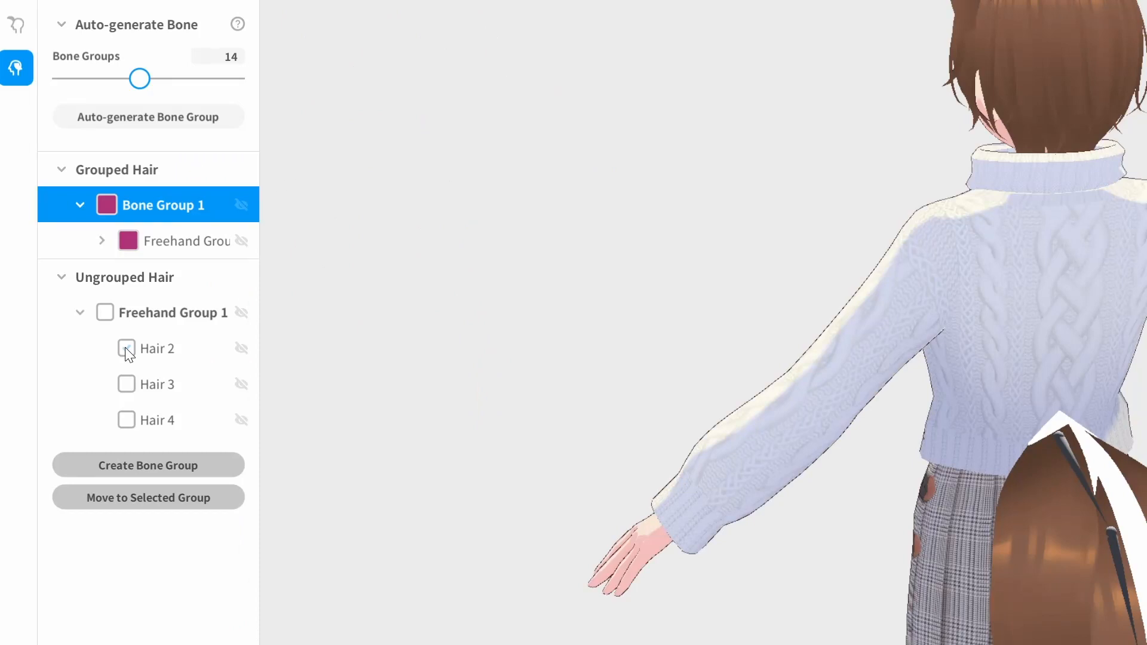
Create a second bone group from Hair 3 and Hair 4
{"action": "left_click", "coordinate": [127, 384]}
{"action": "left_click", "coordinate": [127, 420]}
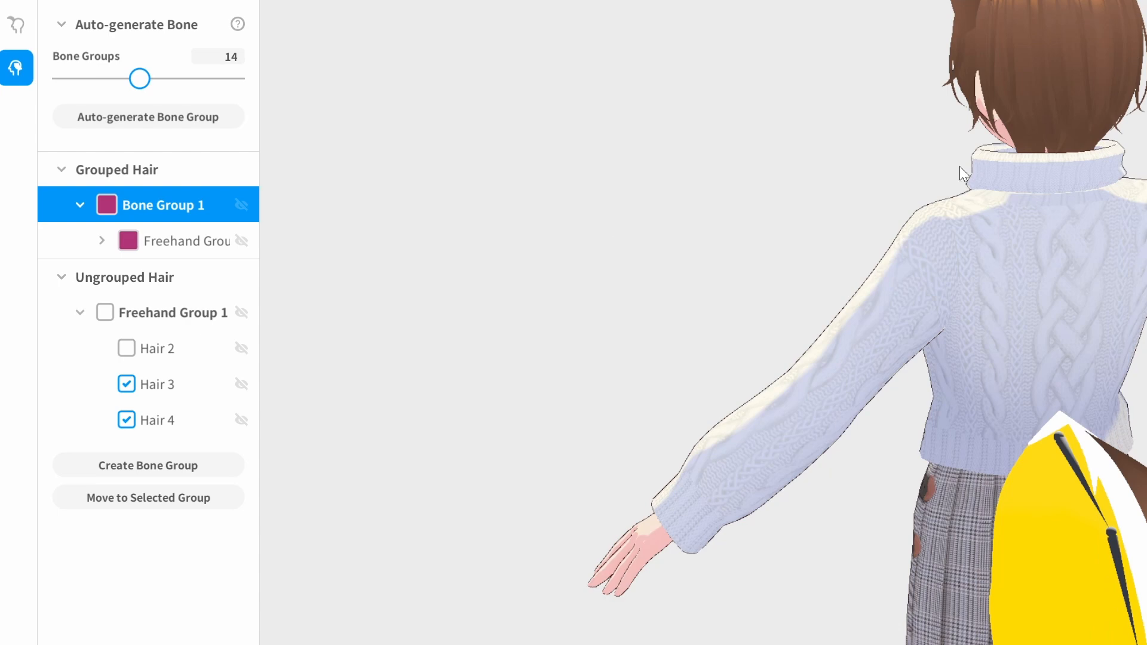
{"action": "left_click", "coordinate": [180, 467]}
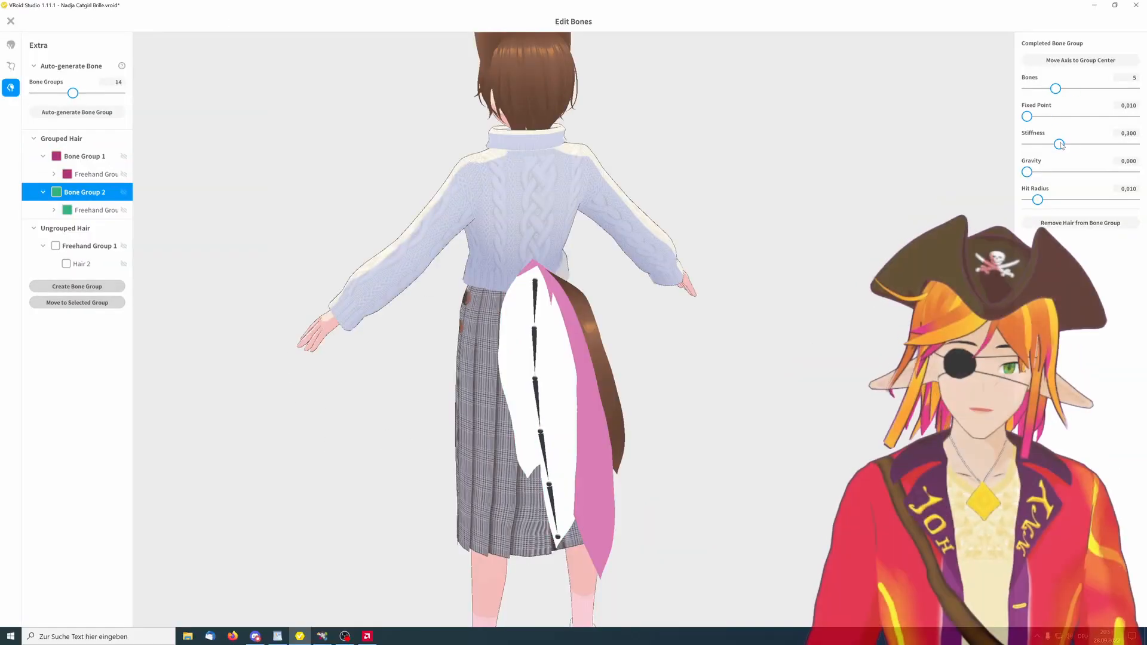
Regroup the tail hairs into four separate bone groups, one per hair strand
{"action": "right_click_drag", "start_coordinate": [570, 300], "coordinate": [481, 303]}
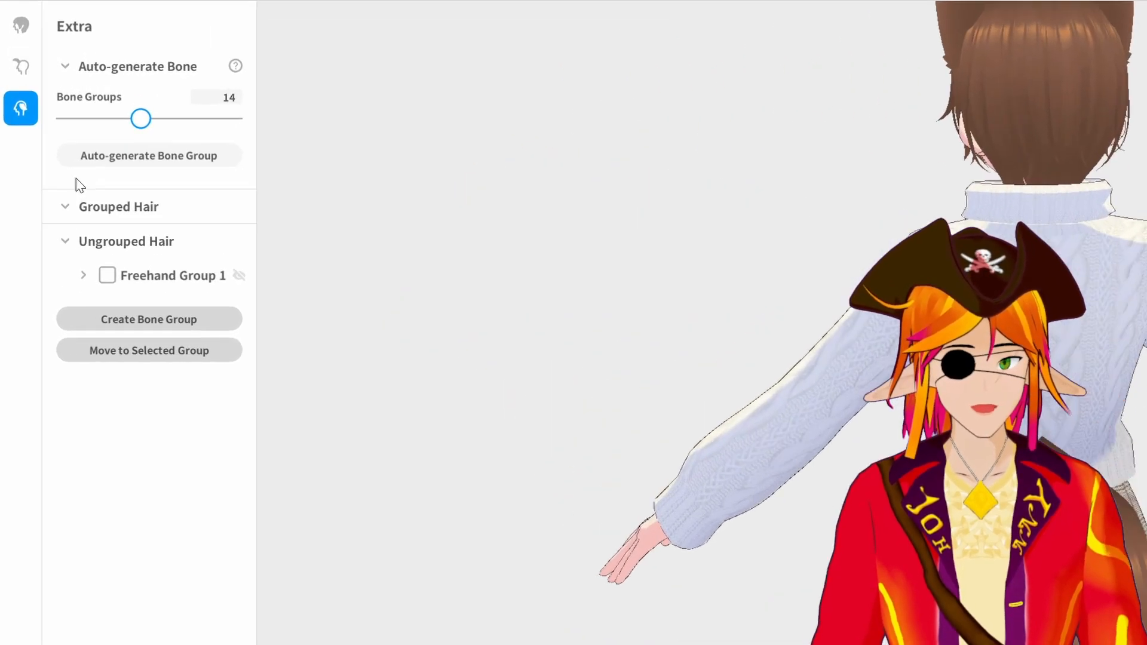
{"action": "left_click", "coordinate": [132, 155]}
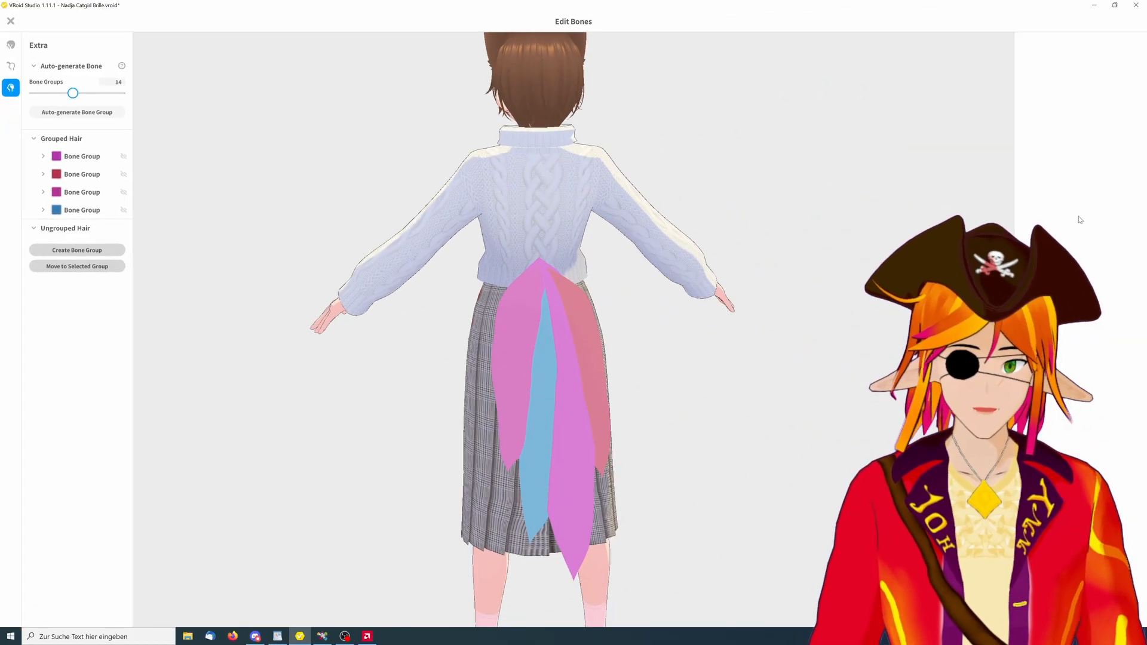
Select each tail strand in turn to check its bone group settings
{"action": "left_click", "coordinate": [515, 348]}
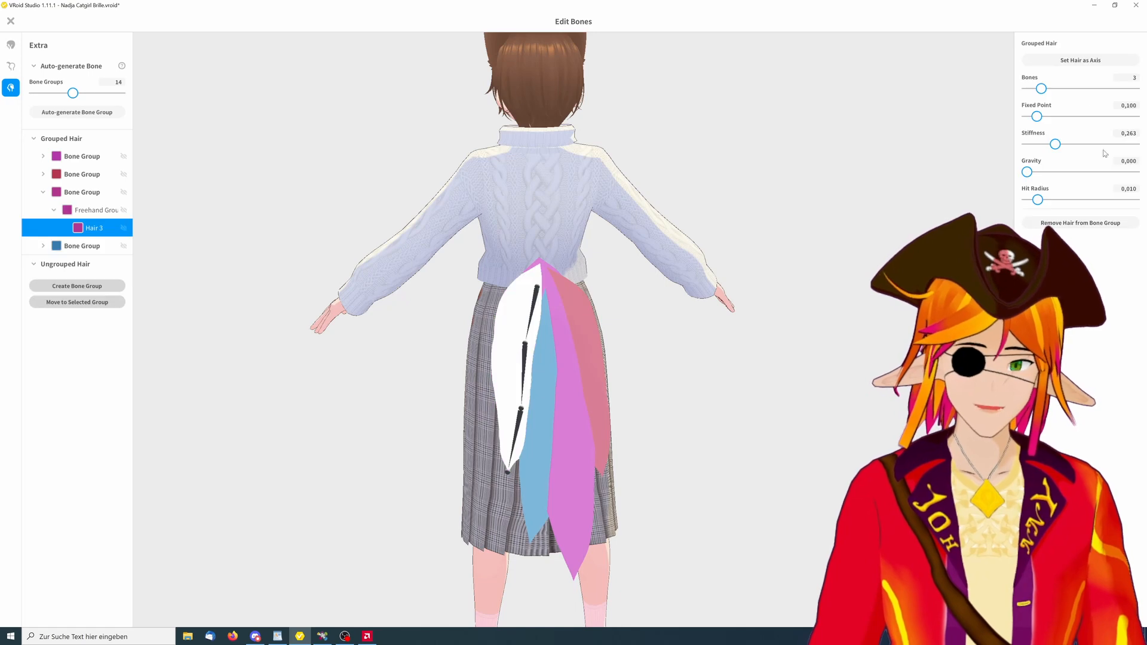
{"action": "left_click", "coordinate": [547, 386]}
{"action": "left_click", "coordinate": [571, 383]}
{"action": "left_click", "coordinate": [575, 332]}
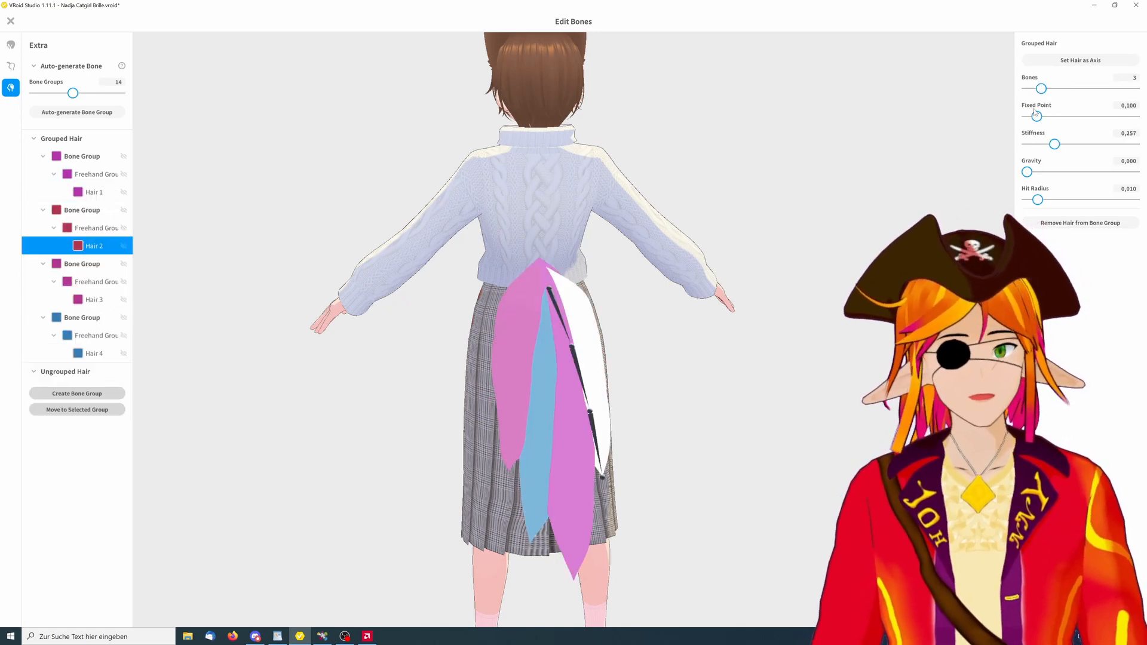
Close the bone editor and preview poses and animations in photo mode
{"action": "left_click", "coordinate": [11, 20]}
{"action": "key", "text": "Return"}
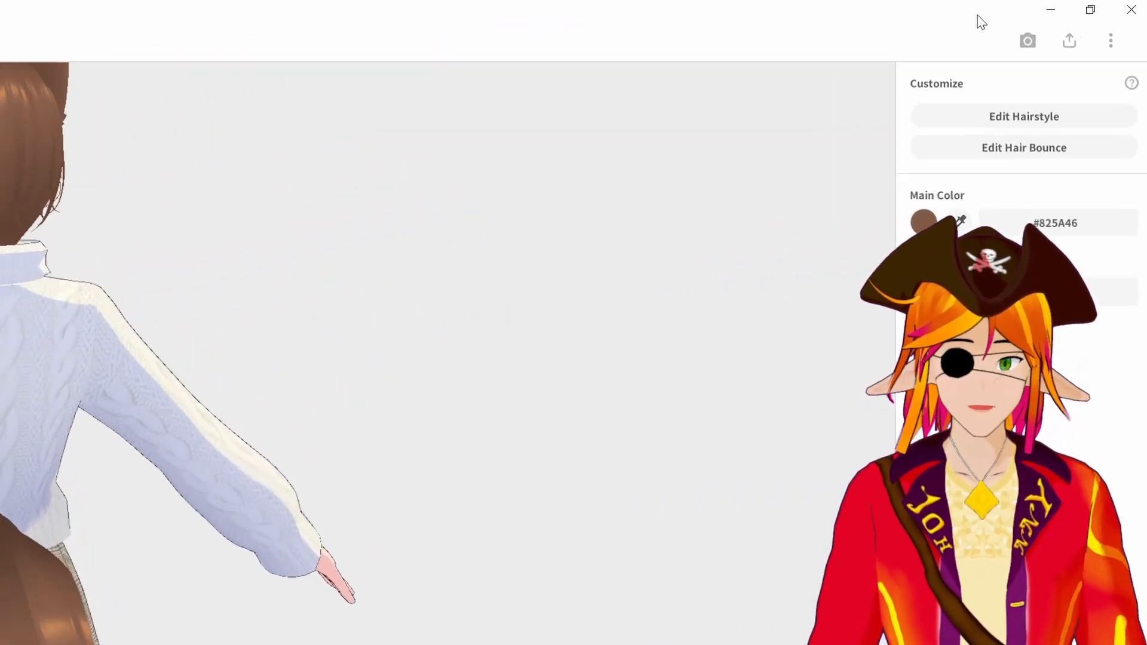
{"action": "left_click", "coordinate": [1025, 42]}
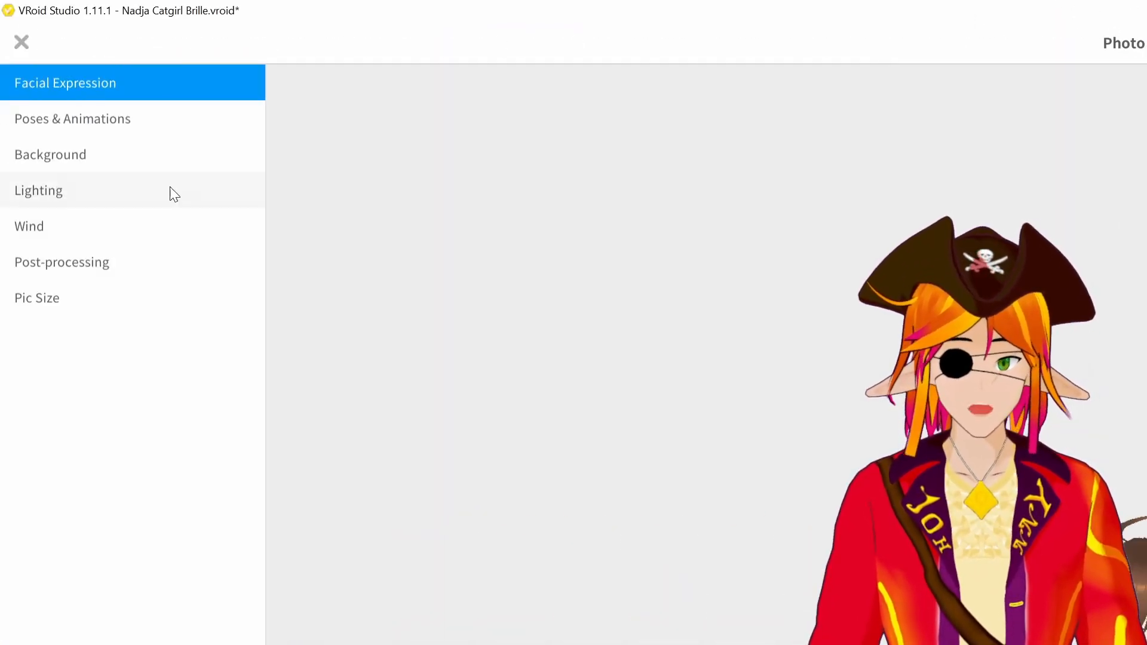
{"action": "left_click", "coordinate": [100, 119]}
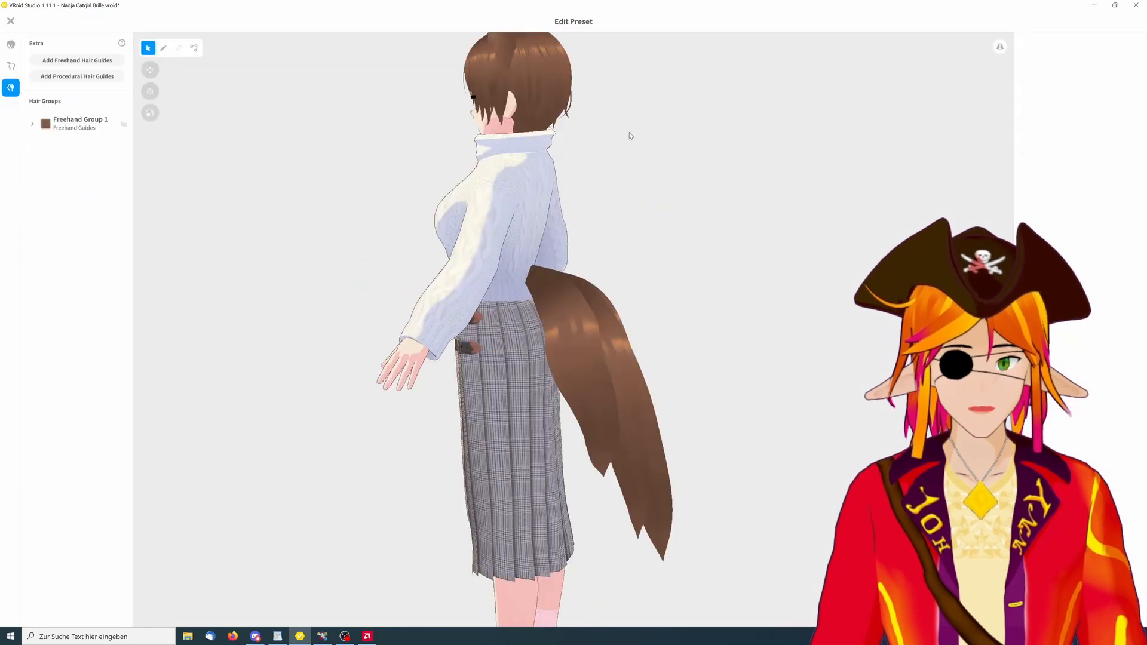
Select the tail's Hair 1 guide with the Selection tool and open its context menu
{"action": "left_click", "coordinate": [589, 375]}
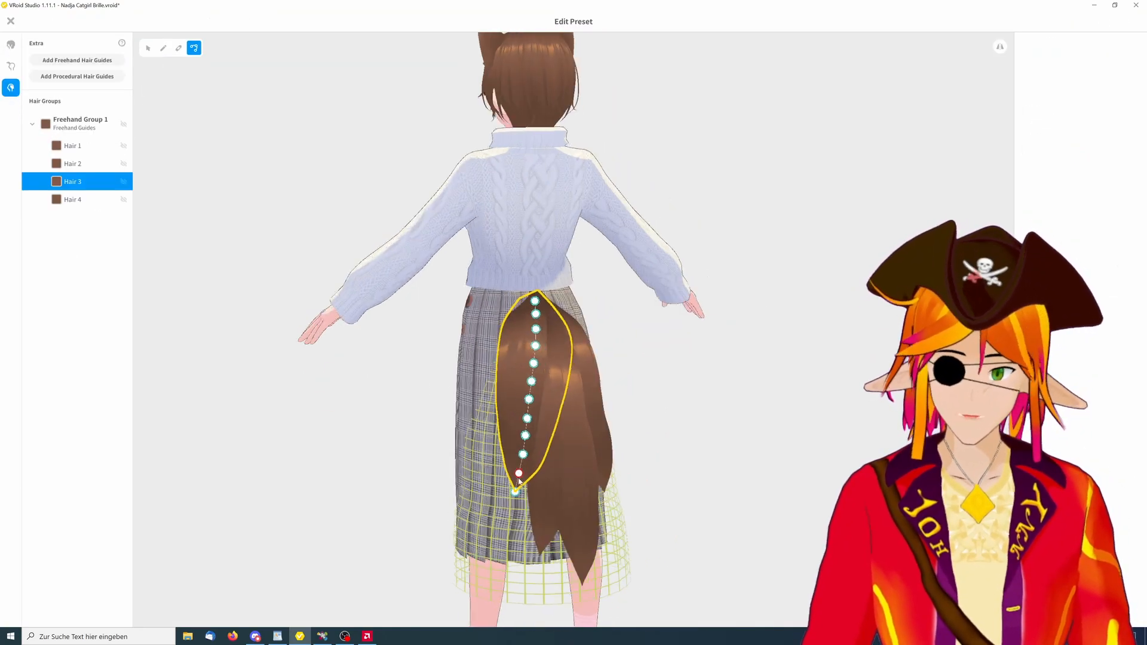
{"action": "left_click", "coordinate": [194, 48]}
{"action": "left_click", "coordinate": [149, 48]}
{"action": "left_click", "coordinate": [77, 146]}
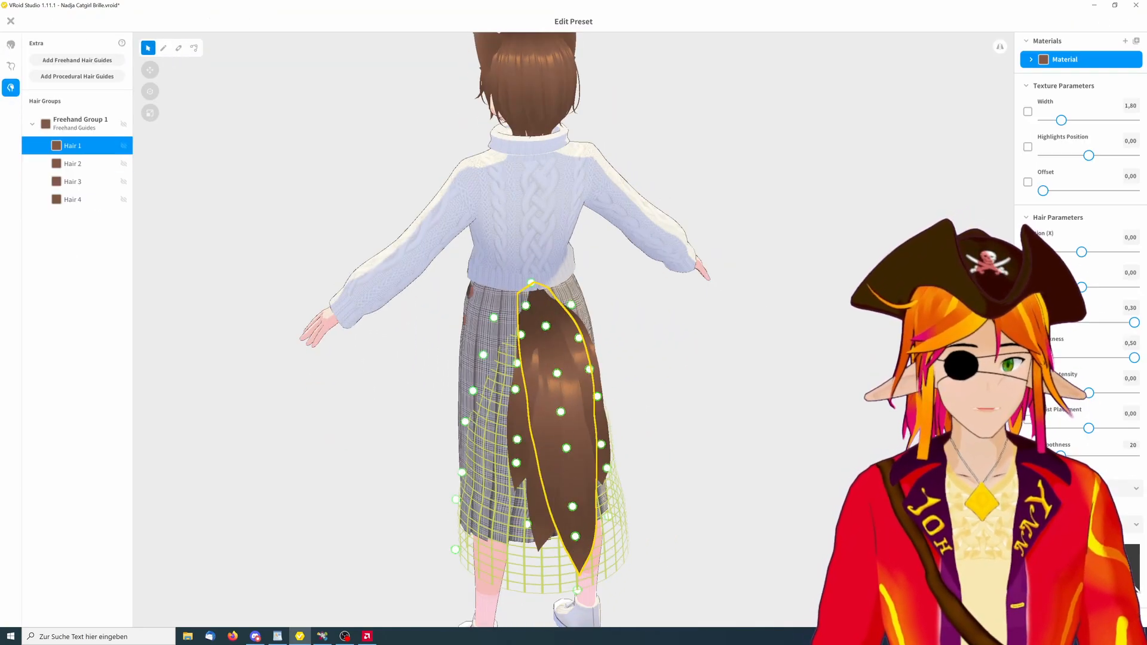
{"action": "right_click", "coordinate": [78, 145]}
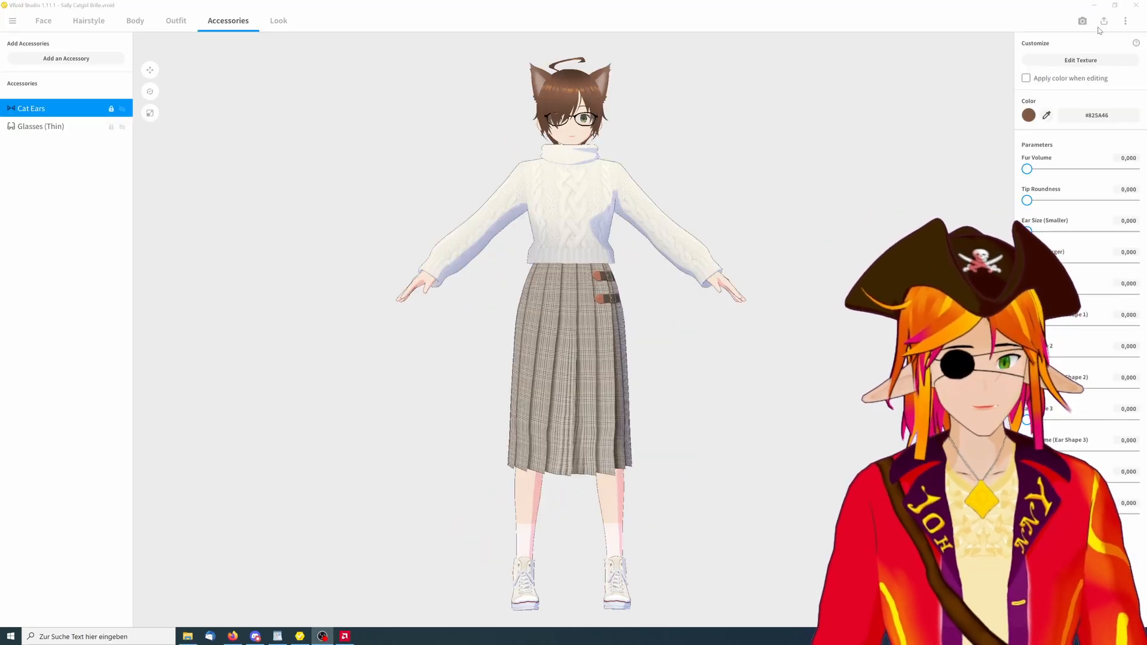
Export the model as VRM with the default material reduction settings
{"action": "left_click", "coordinate": [1104, 21]}
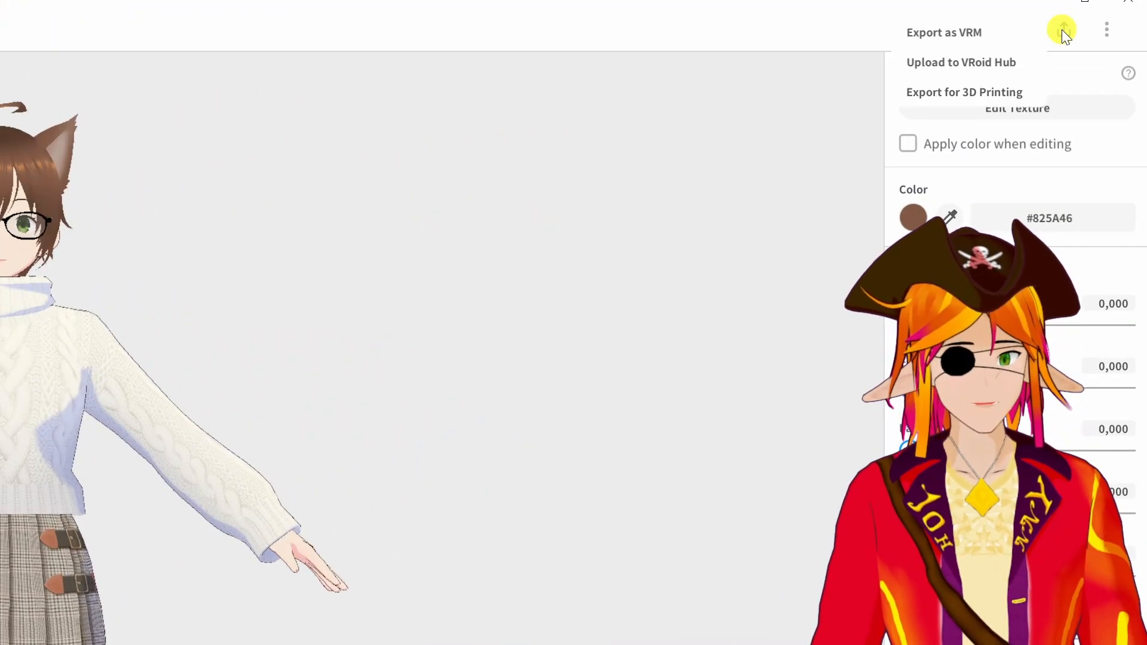
{"action": "left_click", "coordinate": [956, 37]}
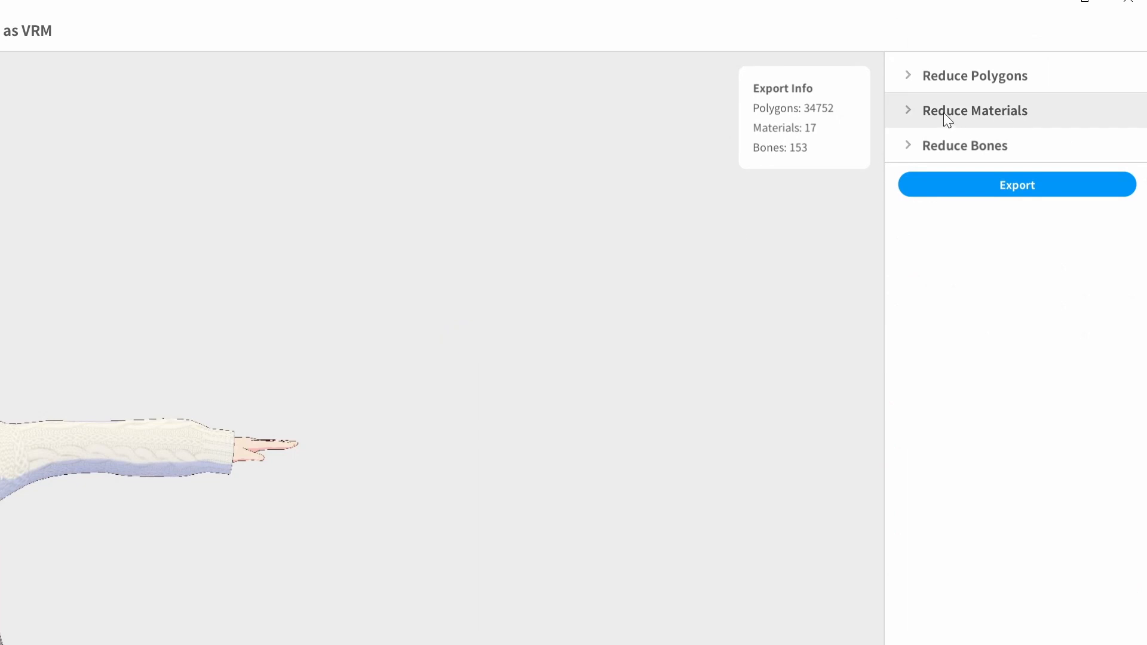
{"action": "left_click", "coordinate": [905, 111]}
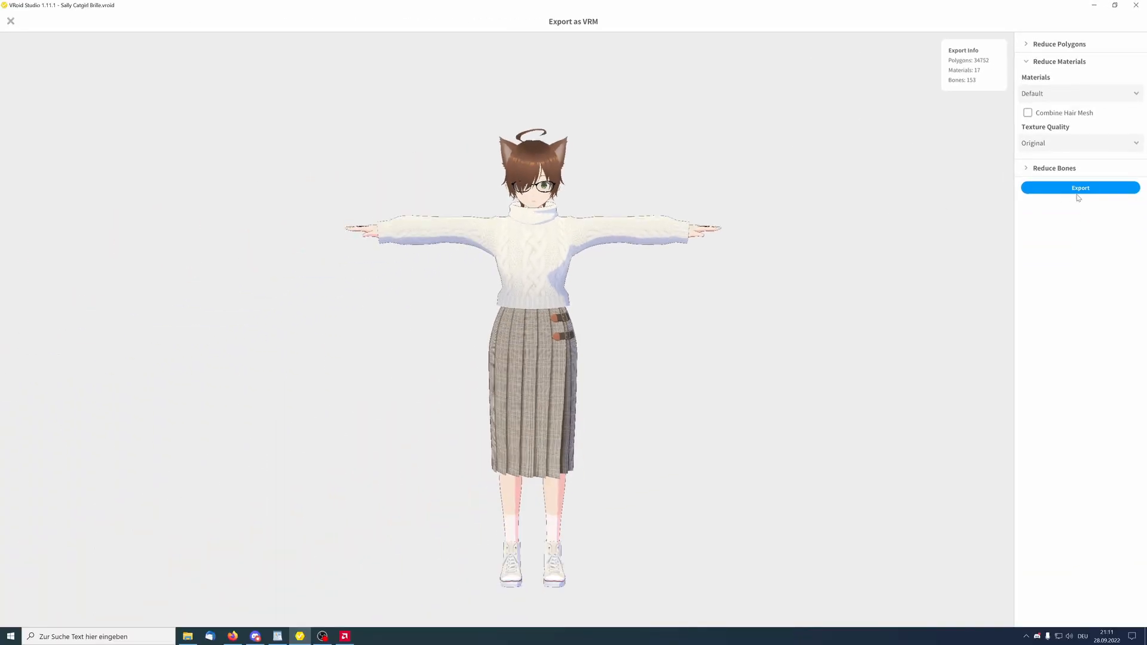
{"action": "left_click", "coordinate": [1094, 189]}
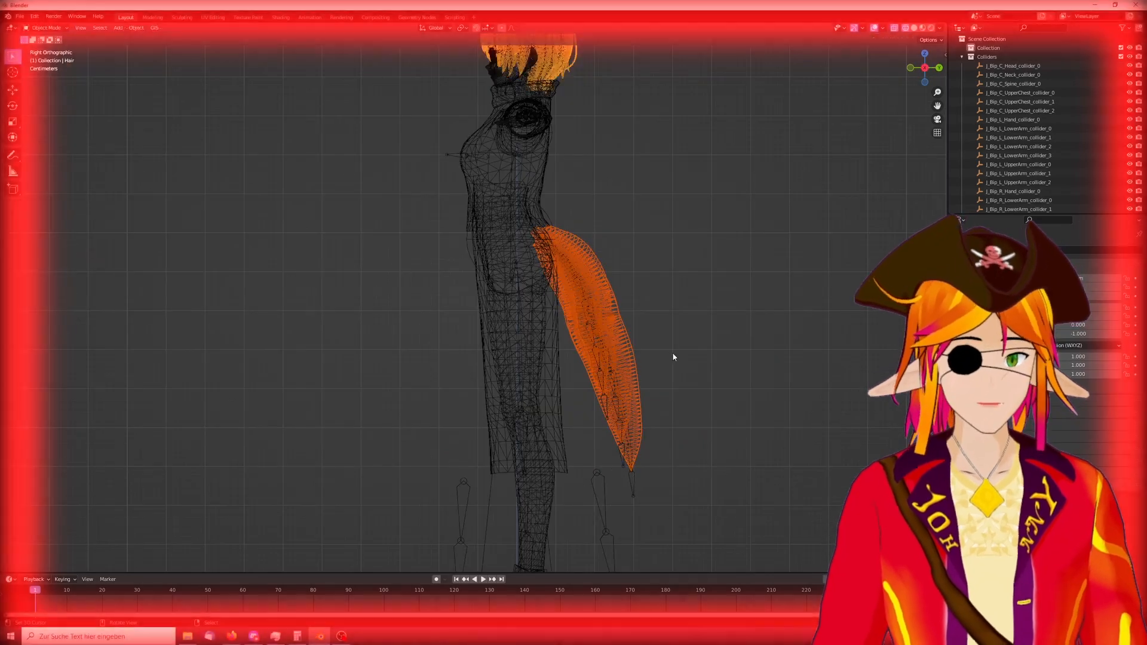
Select the tail hair mesh and isolate it in local view
{"action": "middle_click_drag", "start_coordinate": [674, 357], "coordinate": [622, 371]}
{"action": "right_click", "coordinate": [622, 371]}
{"action": "key", "text": "KP_Divide"}
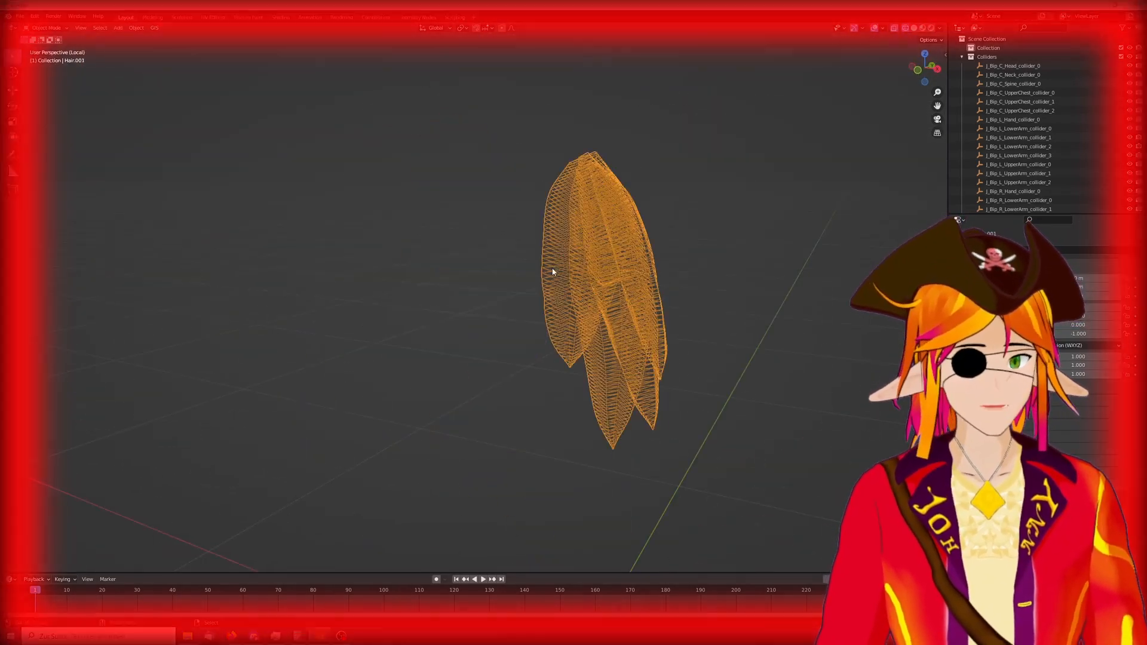
In Edit Mode, select a linked tail strand and separate it into its own object
{"action": "key", "text": "Tab"}
{"action": "key", "text": "l"}
{"action": "middle_click_drag", "start_coordinate": [553, 269], "coordinate": [640, 289]}
{"action": "key", "text": "shift+z"}
{"action": "scroll", "coordinate": [770, 197], "scroll_direction": "up", "scroll_amount": 4}
{"action": "key", "text": "p"}
{"action": "left_click", "coordinate": [771, 198]}
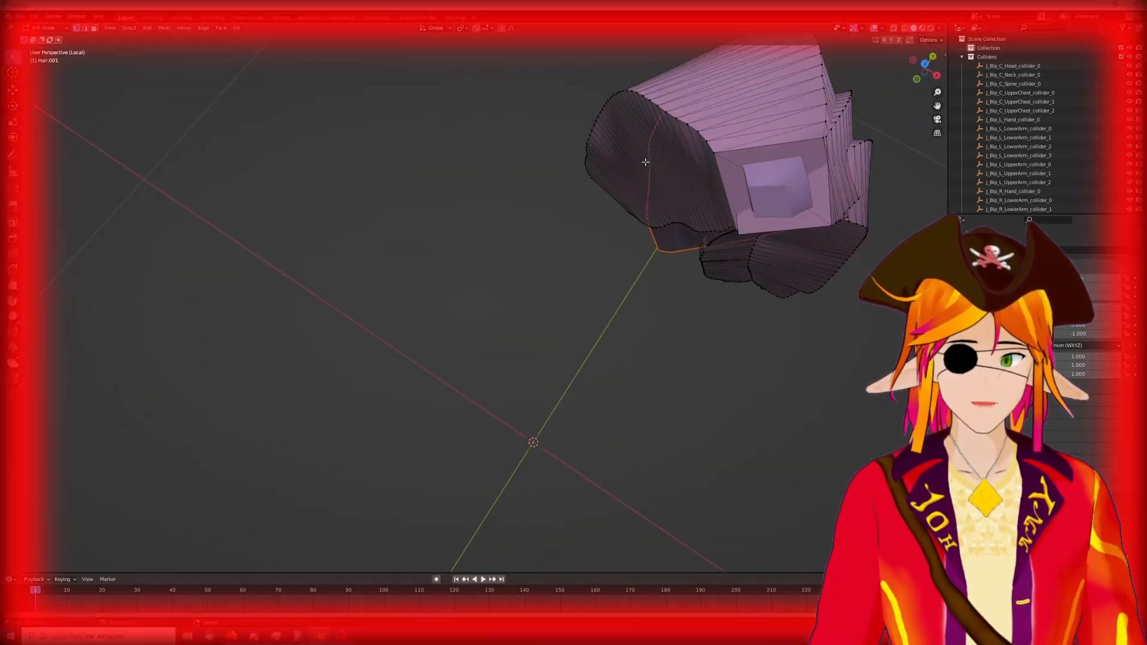
Select further linked tail pieces and separate each into its own object
{"action": "key", "text": "l"}
{"action": "middle_click_drag", "start_coordinate": [648, 161], "coordinate": [598, 251]}
{"action": "key", "text": "p"}
{"action": "key", "text": "l"}
{"action": "key", "text": "p"}
{"action": "left_click", "coordinate": [634, 251]}
Leave Edit Mode and select one of the separated tail strand objects
{"action": "key", "text": "l"}
{"action": "key", "text": "shift+z"}
{"action": "key", "text": "shift+z"}
{"action": "middle_click_drag", "start_coordinate": [673, 238], "coordinate": [661, 300]}
{"action": "key", "text": "Tab"}
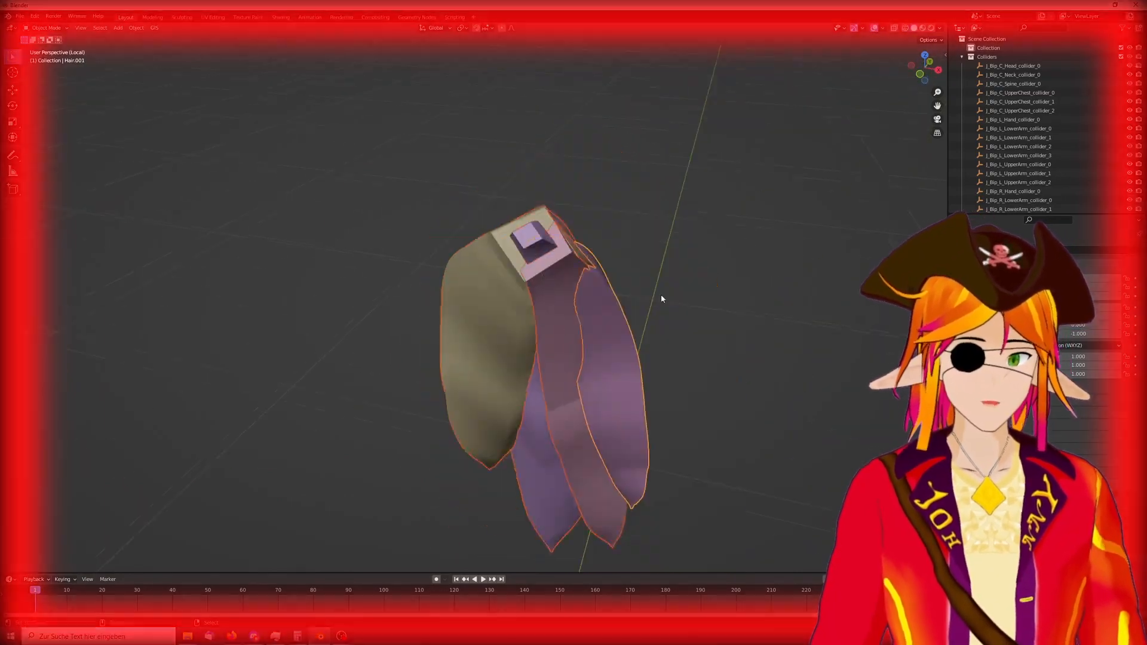
{"action": "left_click", "coordinate": [593, 415]}
{"action": "middle_click_drag", "start_coordinate": [593, 414], "coordinate": [453, 362]}
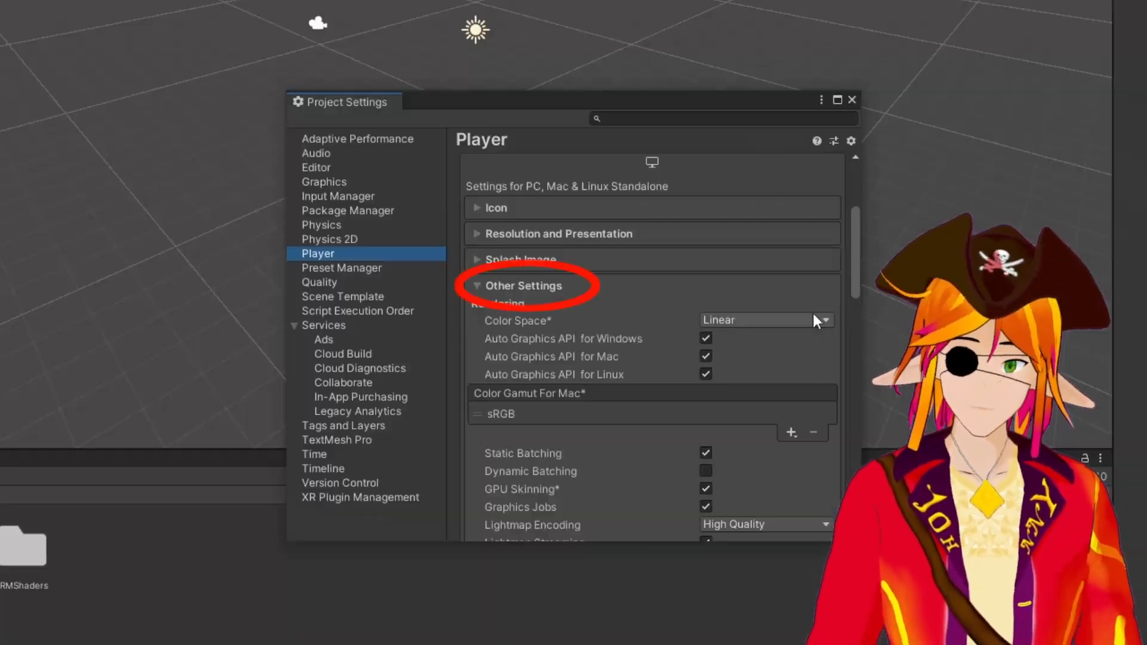
In Unity, check the Player's Color Space setting and open File Explorer
{"action": "left_click", "coordinate": [814, 313]}
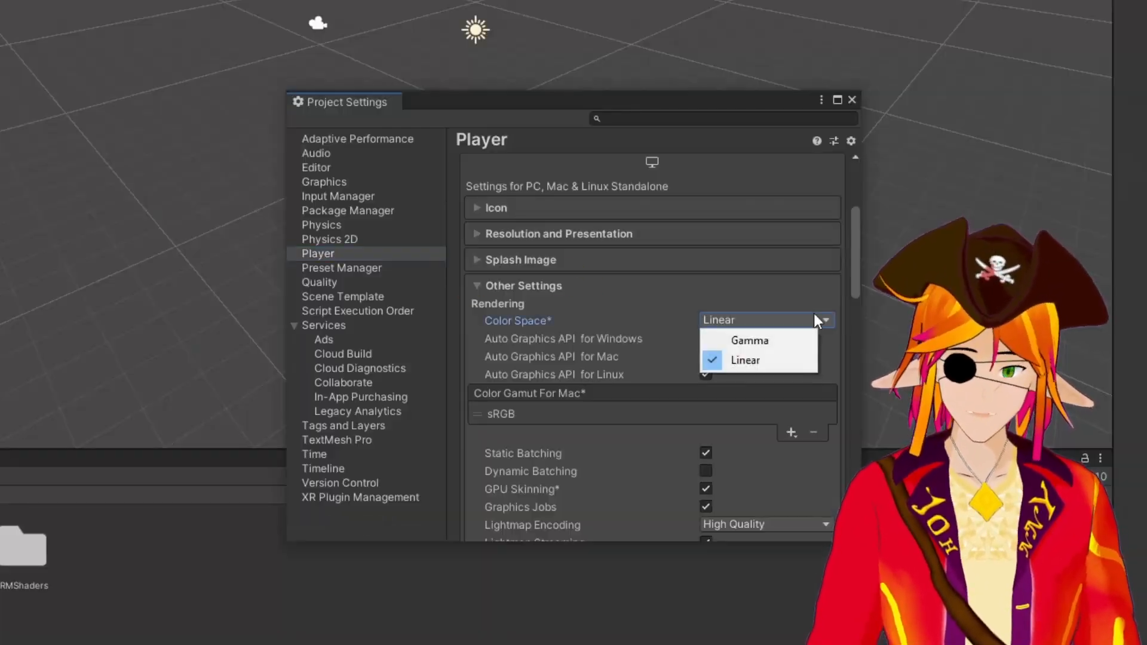
{"action": "left_click", "coordinate": [814, 313]}
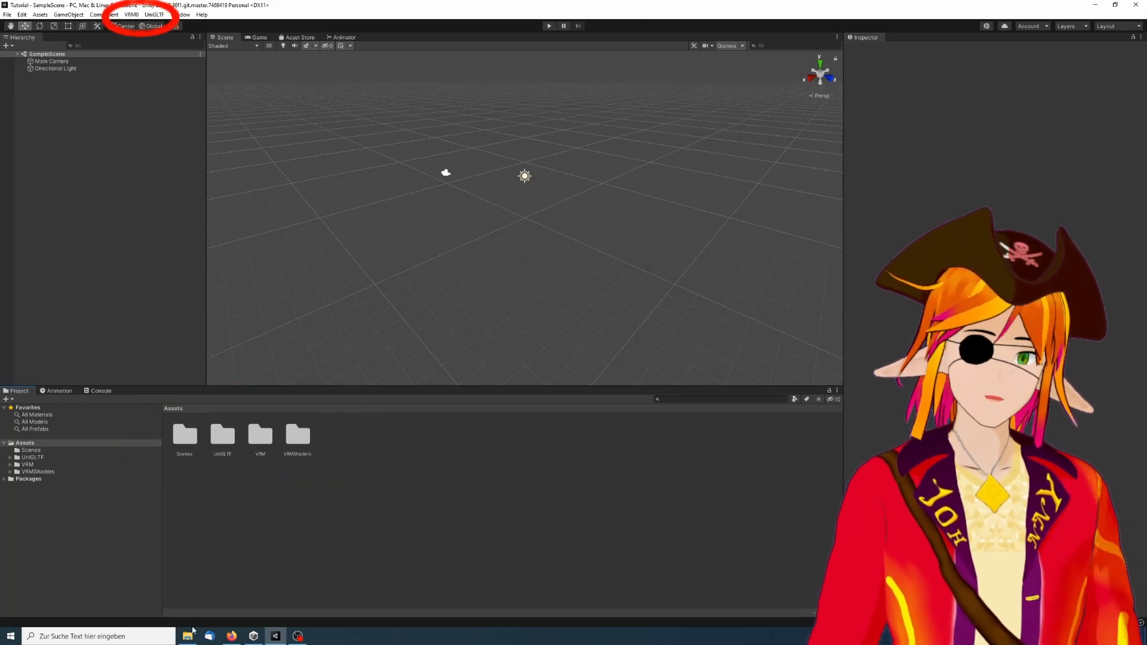
{"action": "left_click", "coordinate": [188, 636]}
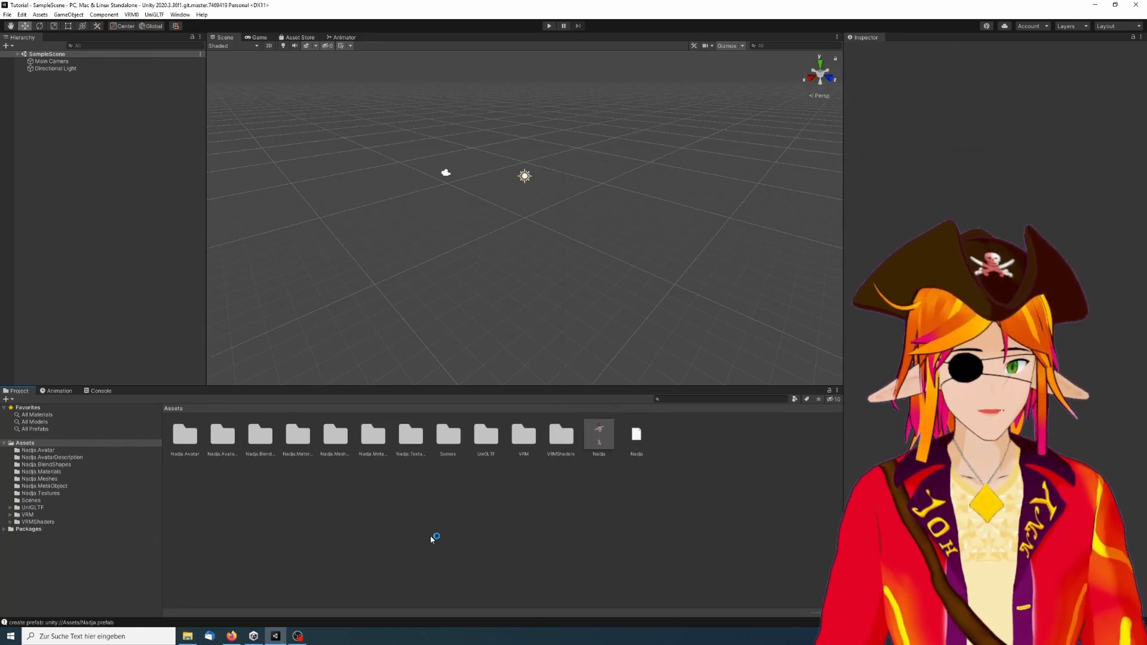
Place the Nadja model prefab from the Assets into the scene hierarchy
{"action": "left_click_drag", "start_coordinate": [599, 435], "coordinate": [102, 143]}
{"action": "scroll", "coordinate": [538, 108], "scroll_direction": "up", "scroll_amount": 6}
{"action": "middle_click_drag", "start_coordinate": [538, 104], "coordinate": [560, 190]}
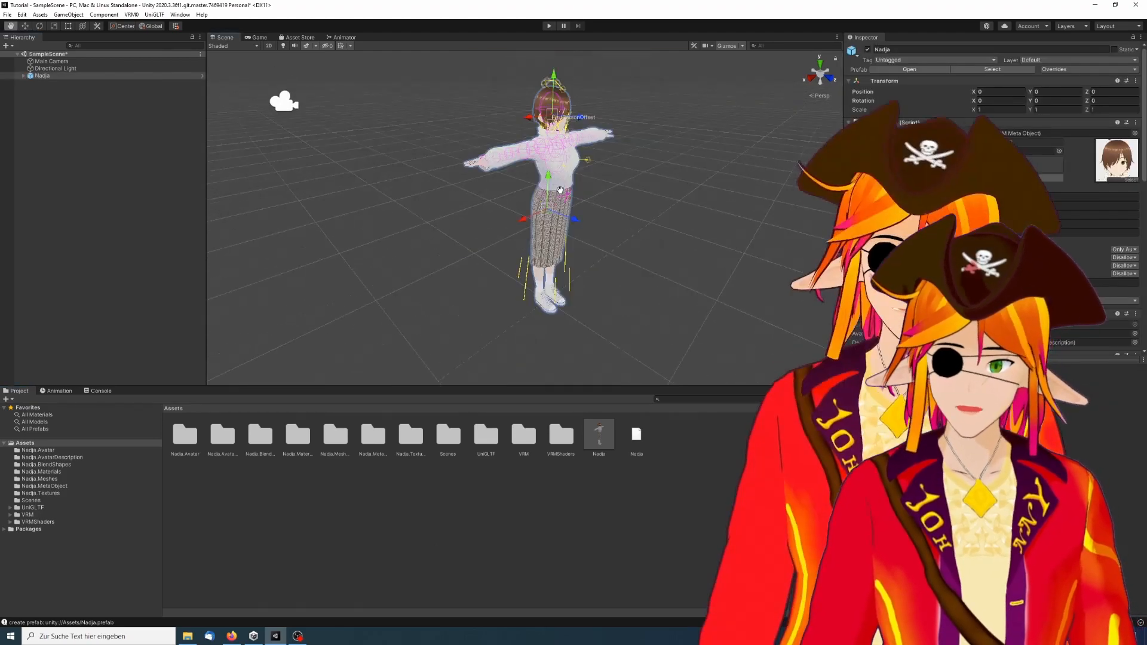
{"action": "scroll", "coordinate": [561, 190], "scroll_direction": "up", "scroll_amount": 3}
{"action": "left_click", "coordinate": [77, 141]}
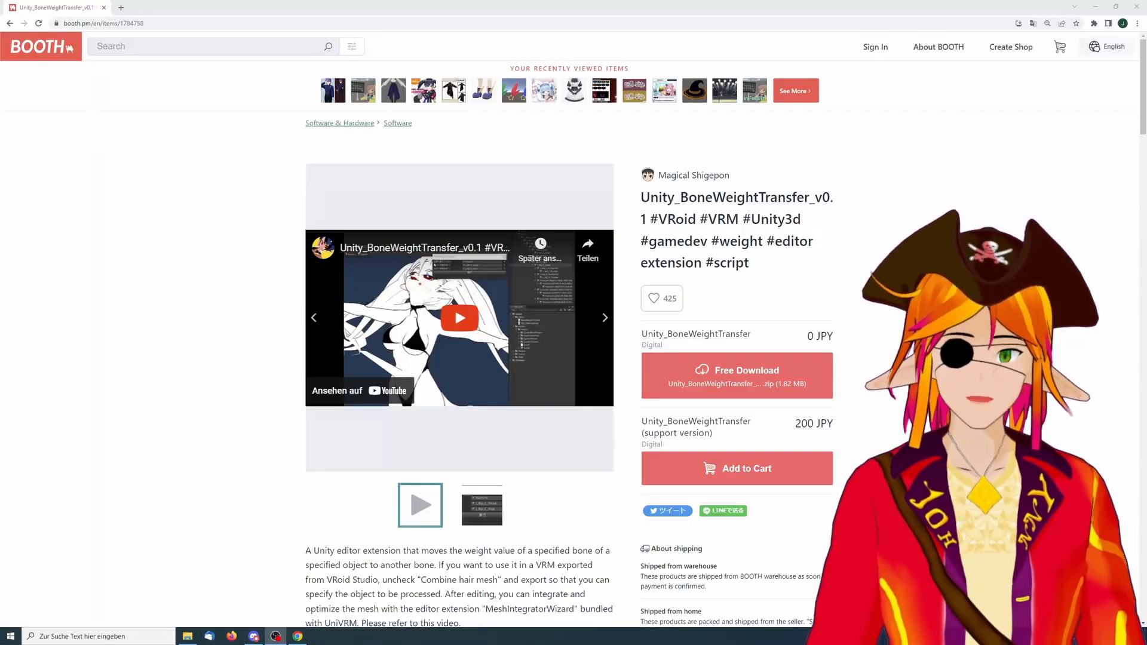
Download the free Unity_BoneWeightTransfer package from its BOOTH page and import BoneWeightTransfer.cs into the project
{"action": "scroll", "coordinate": [573, 344], "scroll_direction": "down", "scroll_amount": 6}
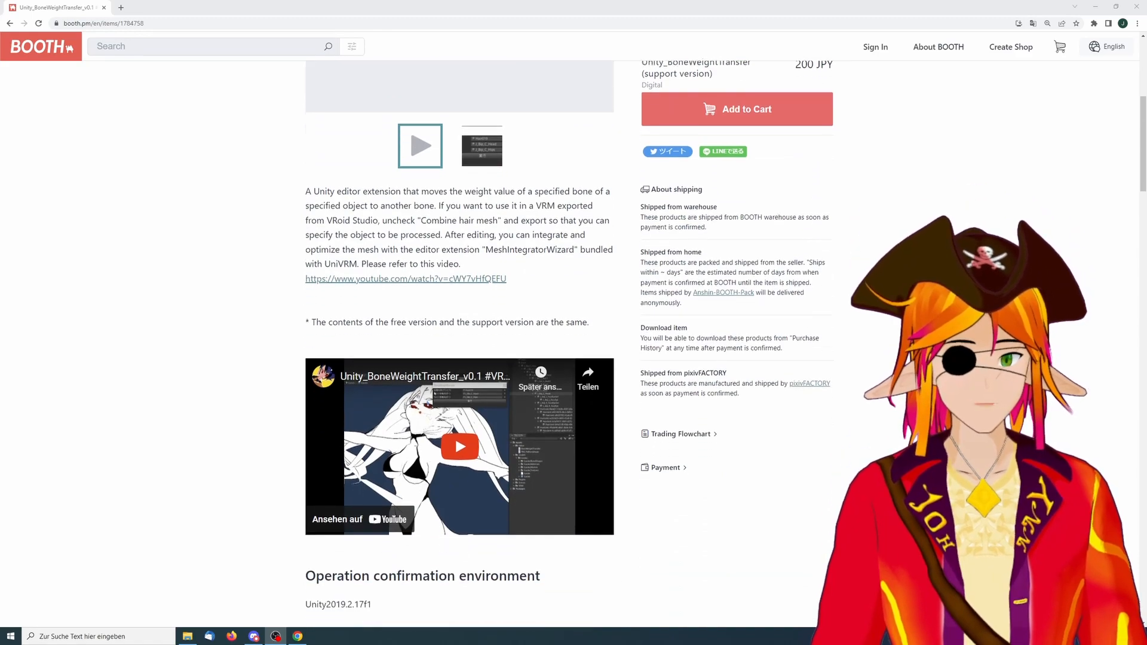
{"action": "scroll", "coordinate": [460, 334], "scroll_direction": "down", "scroll_amount": 6}
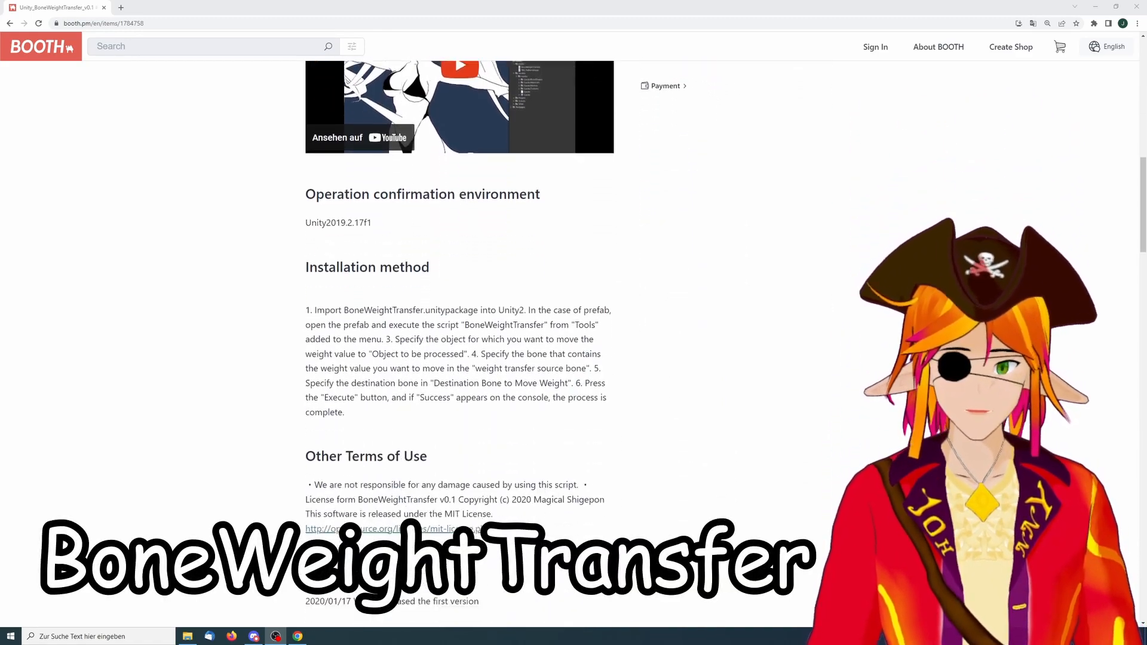
{"action": "scroll", "coordinate": [460, 334], "scroll_direction": "down", "scroll_amount": 1}
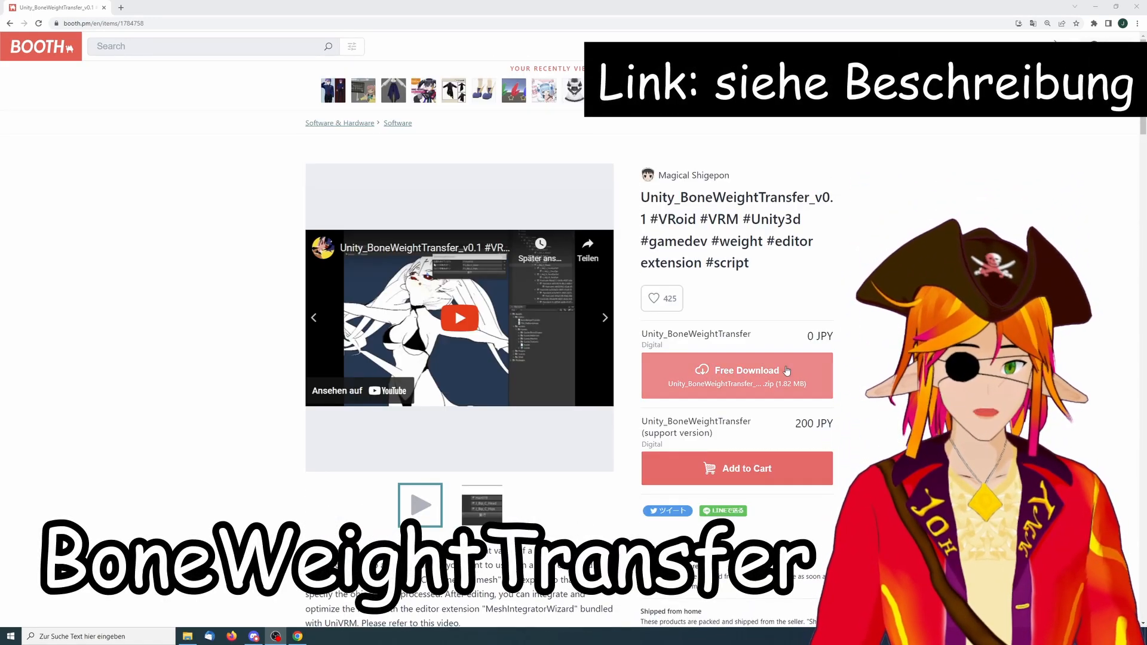
{"action": "left_click", "coordinate": [747, 376]}
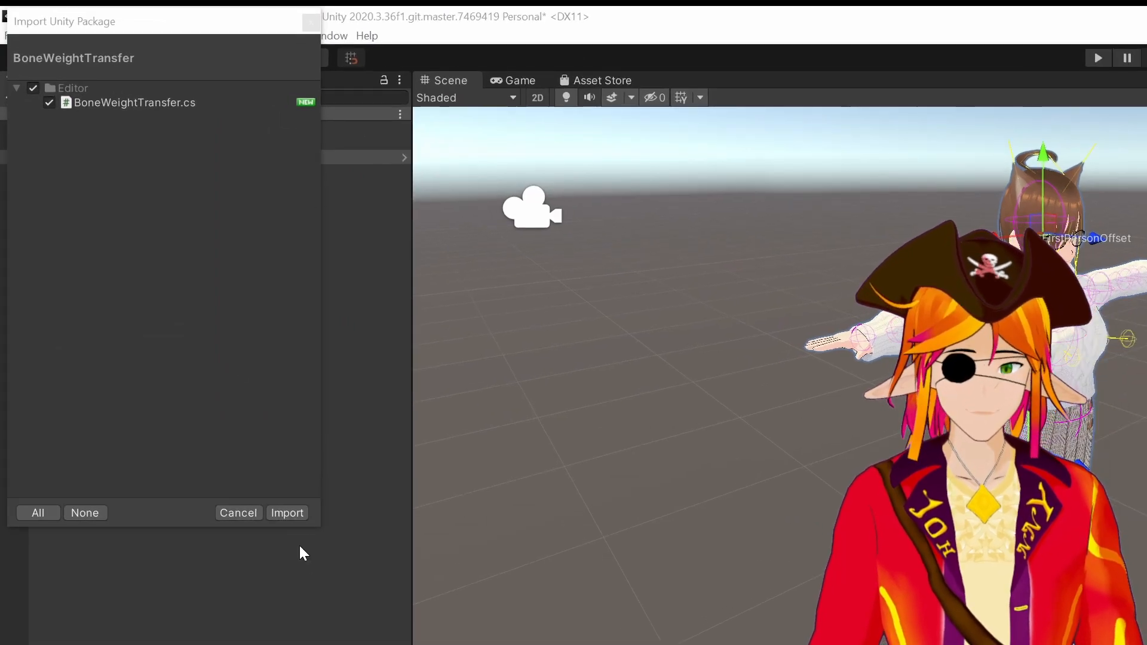
{"action": "left_click", "coordinate": [288, 514]}
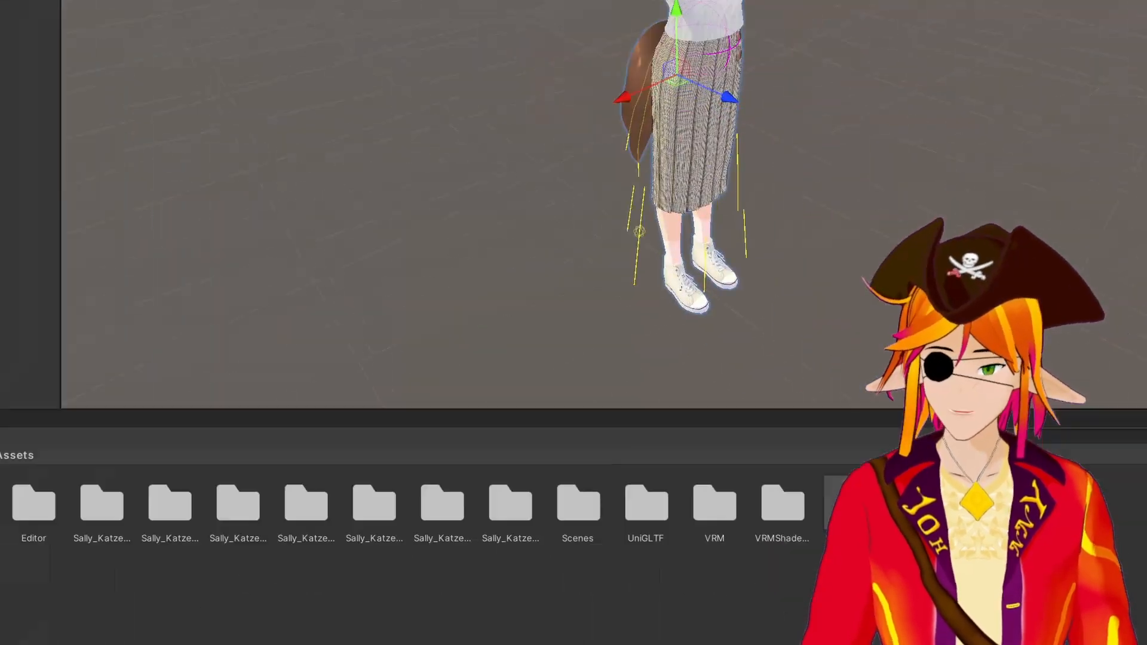
Open the Sally_Katze prefab and select the first tail root bone J_Sec_Hair1_12 in the hierarchy
{"action": "left_click", "coordinate": [701, 329]}
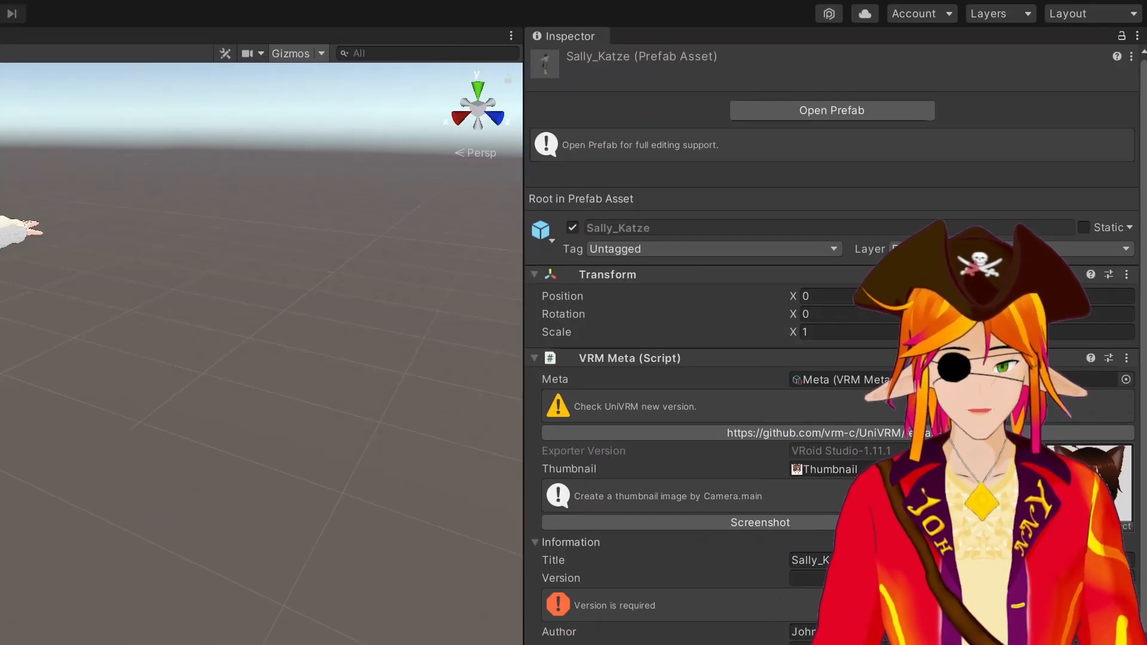
{"action": "left_click", "coordinate": [802, 110]}
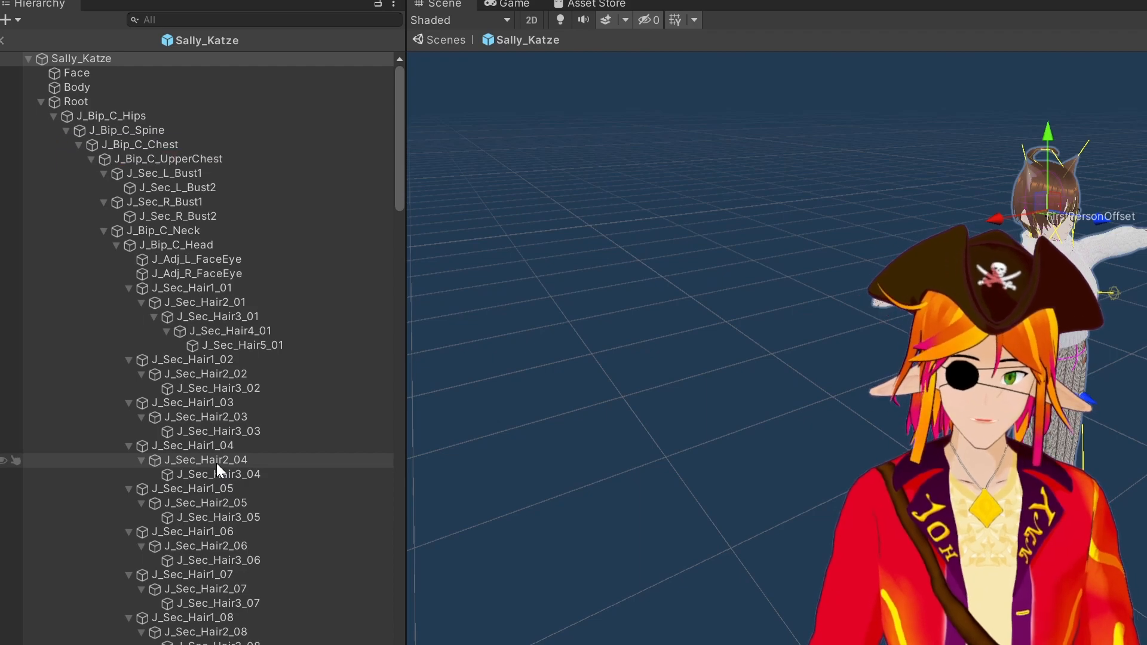
{"action": "scroll", "coordinate": [167, 532], "scroll_direction": "down", "scroll_amount": 15}
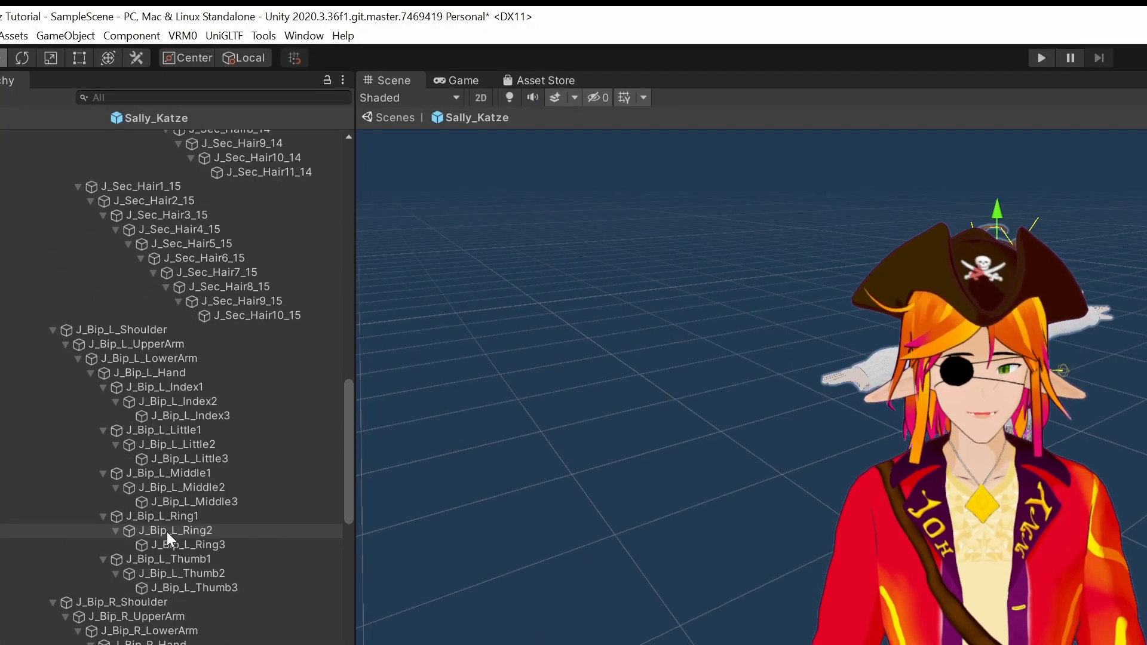
{"action": "scroll", "coordinate": [166, 432], "scroll_direction": "up", "scroll_amount": 6}
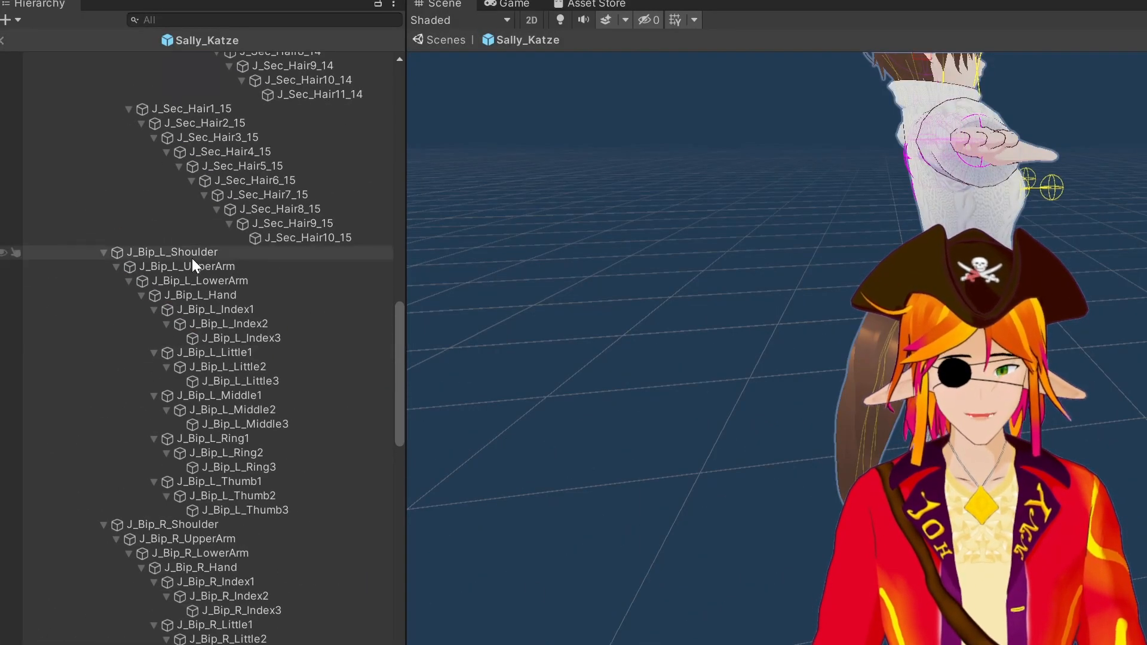
{"action": "left_click", "coordinate": [192, 258]}
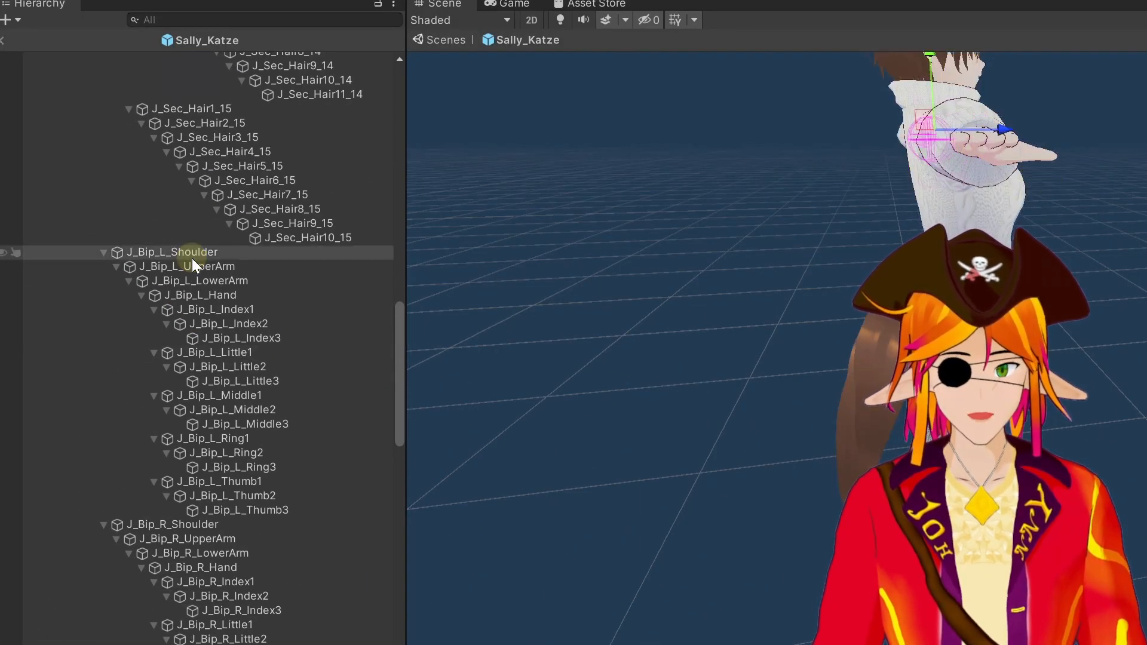
{"action": "scroll", "coordinate": [203, 305], "scroll_direction": "up", "scroll_amount": 5}
{"action": "left_click", "coordinate": [201, 270]}
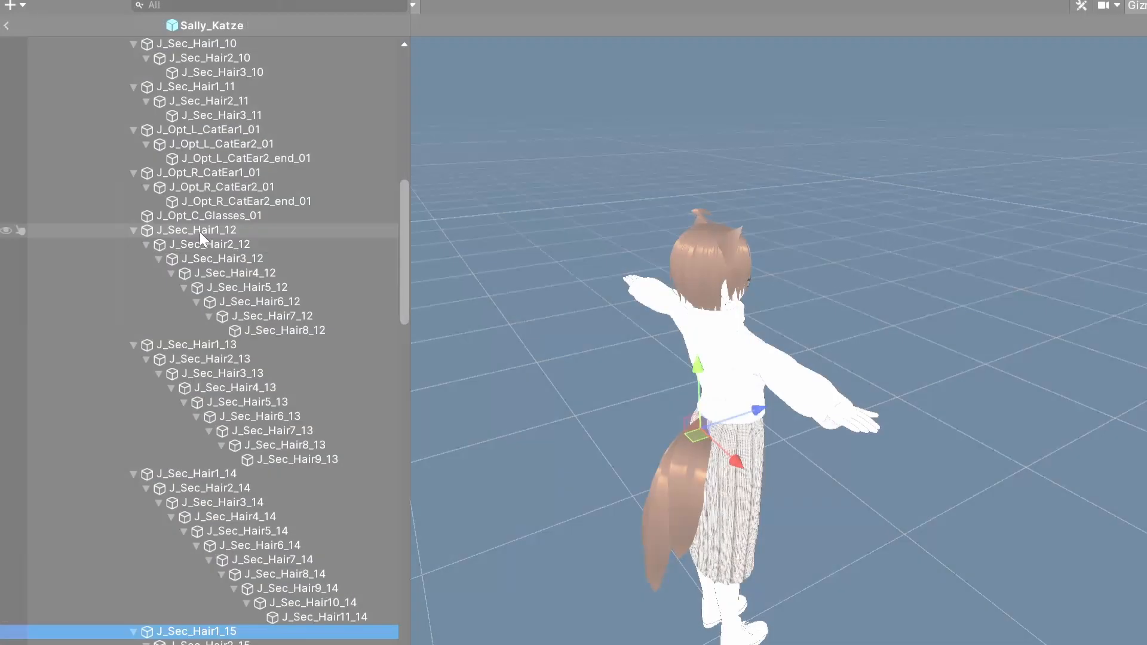
{"action": "left_click", "coordinate": [202, 230]}
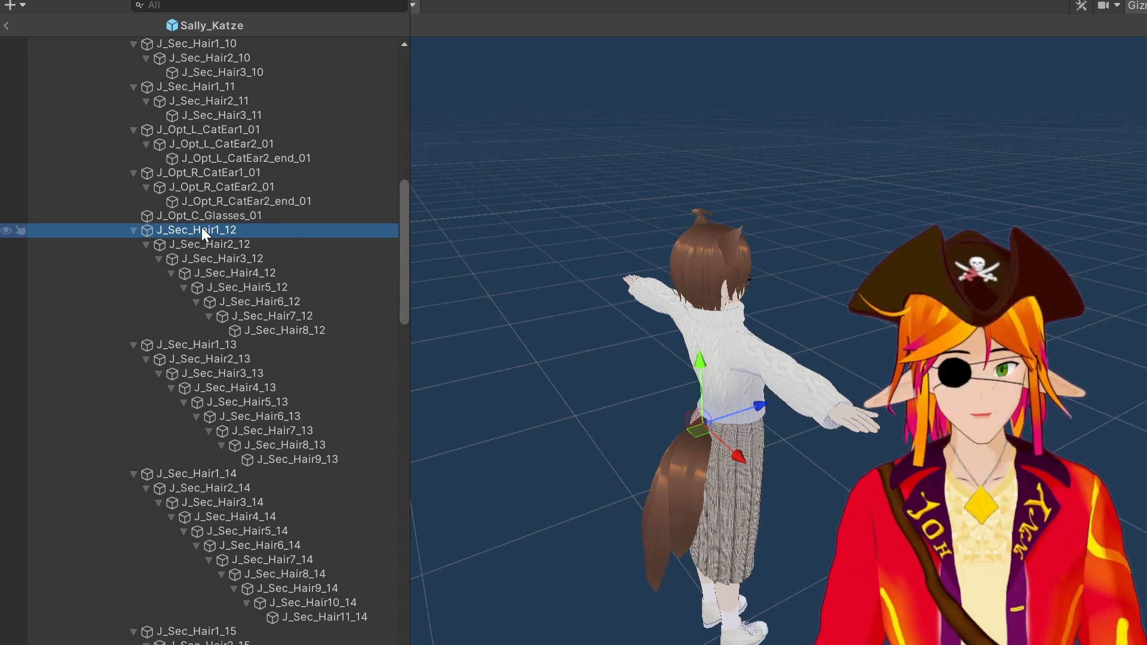
Rename the tail root bone to Schwanz_1_Knochen
{"action": "right_click", "coordinate": [202, 230]}
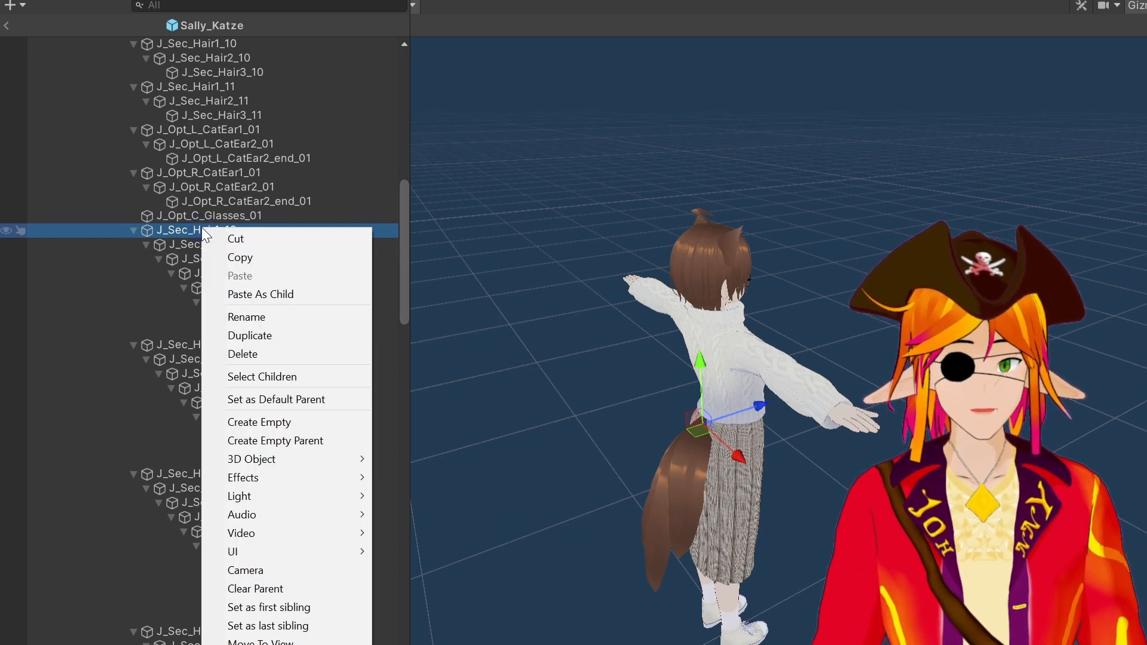
{"action": "left_click", "coordinate": [260, 317]}
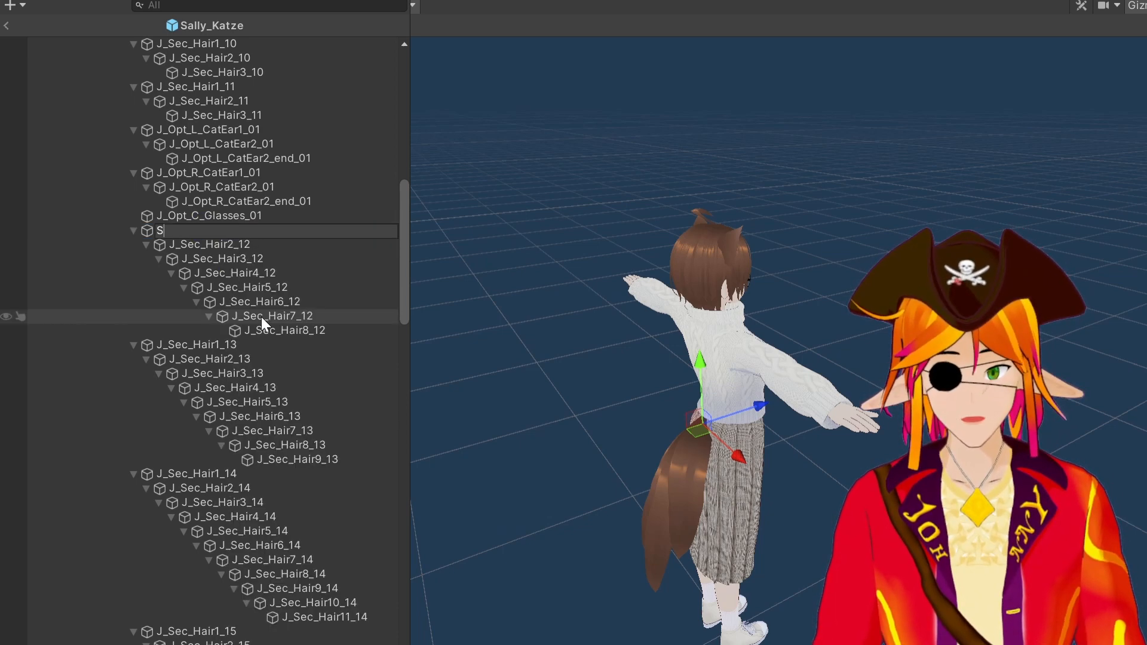
{"action": "type", "text": "Schwanz 1"}
{"action": "type", "text": "_Knochen"}
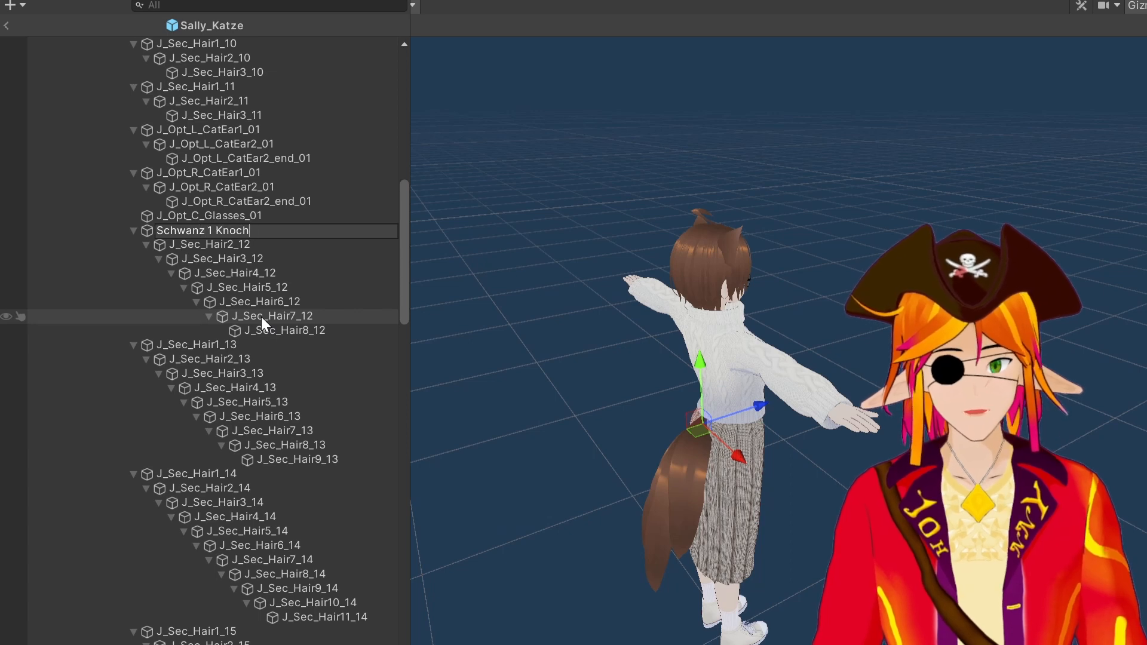
{"action": "key", "text": "Return"}
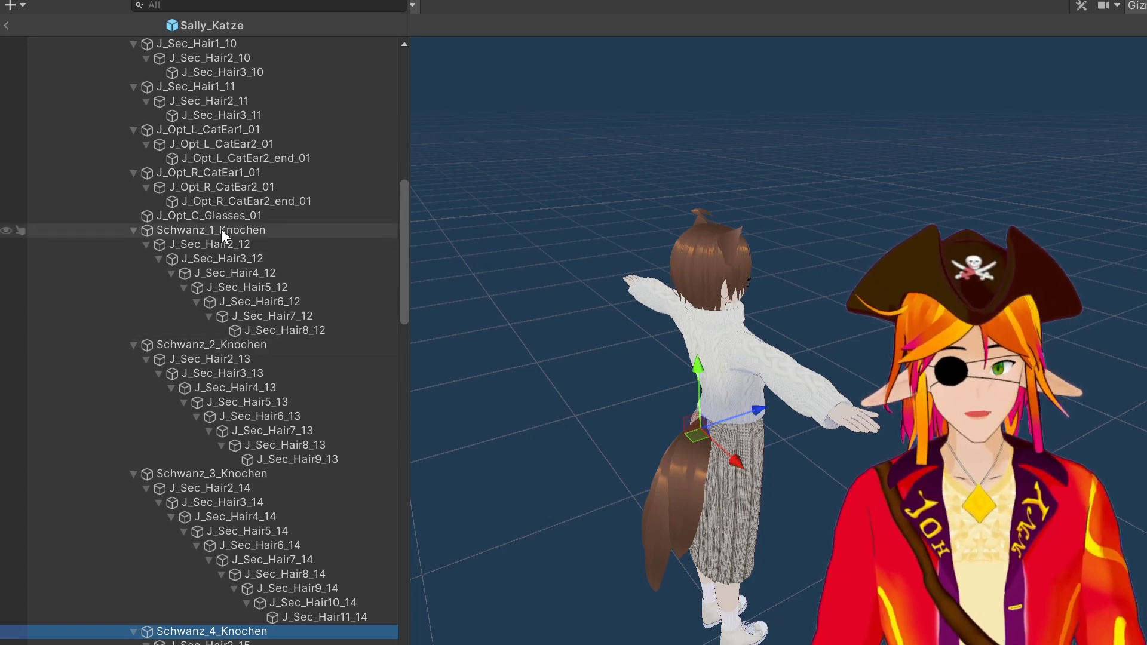
Frame and orbit around the tail in the scene view, then select a tail strand mesh
{"action": "left_click_drag", "start_coordinate": [221, 228], "coordinate": [141, 103]}
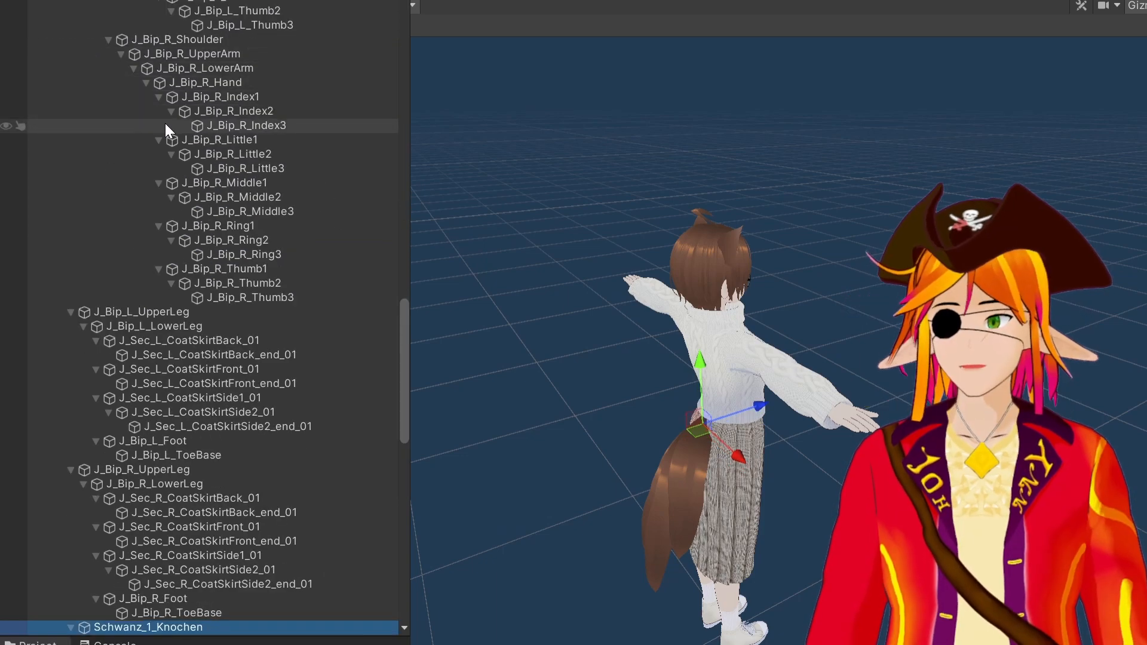
{"action": "scroll", "coordinate": [238, 357], "scroll_direction": "up", "scroll_amount": 10}
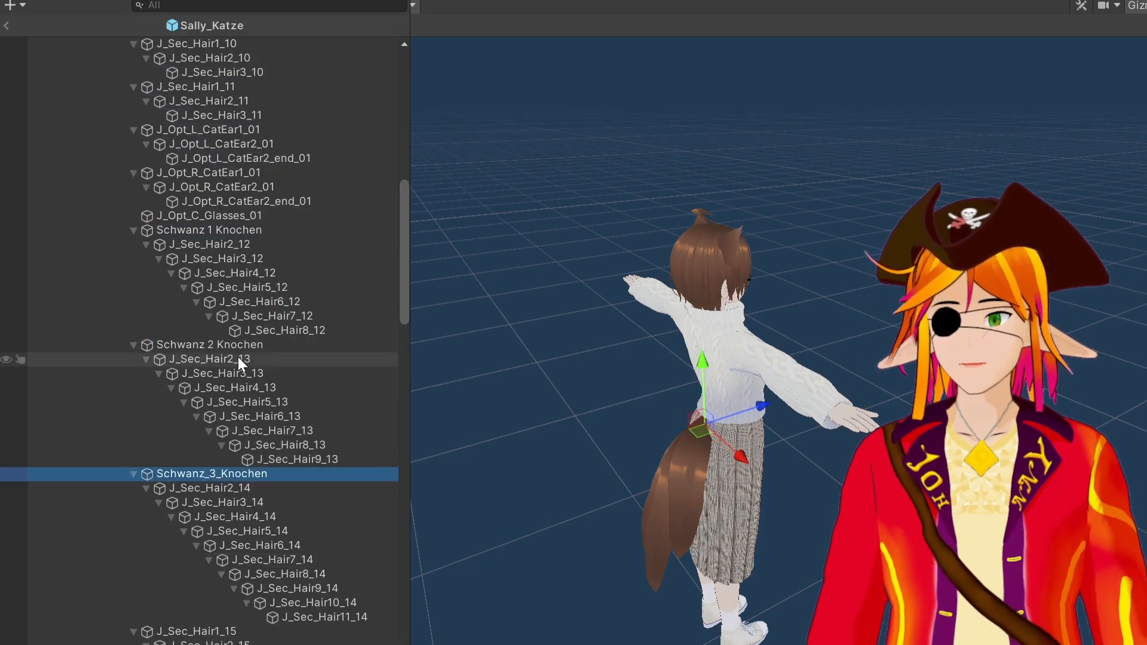
{"action": "double_click", "coordinate": [203, 364]}
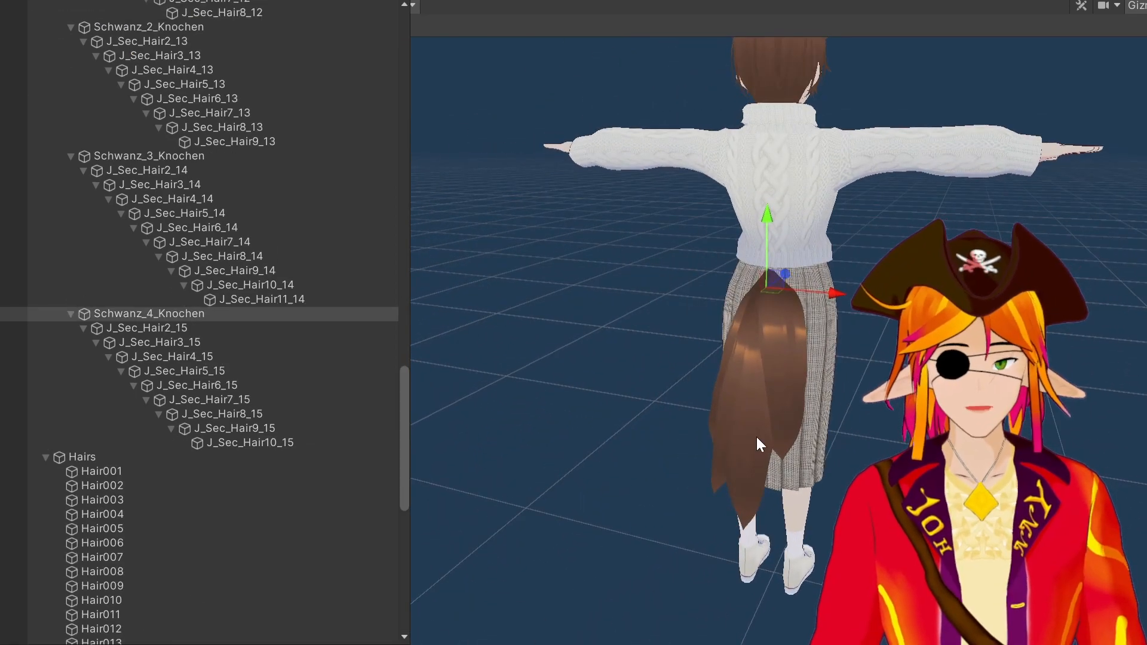
{"action": "right_click_drag", "start_coordinate": [727, 465], "coordinate": [789, 464]}
{"action": "middle_click_drag", "start_coordinate": [790, 483], "coordinate": [855, 451]}
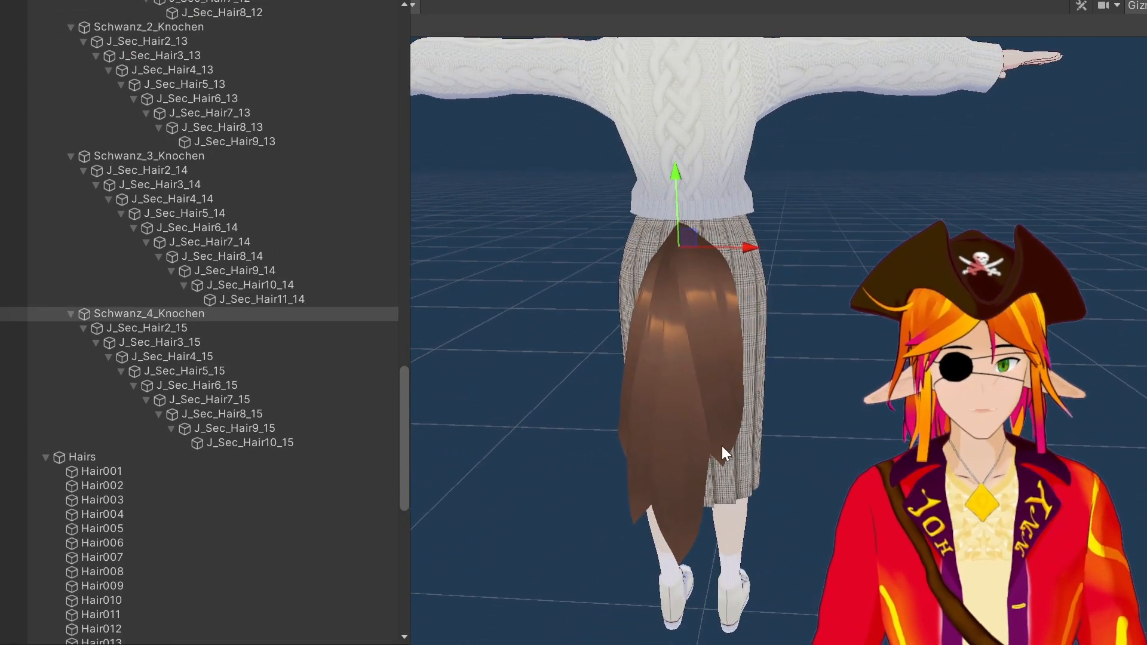
{"action": "left_click", "coordinate": [679, 415]}
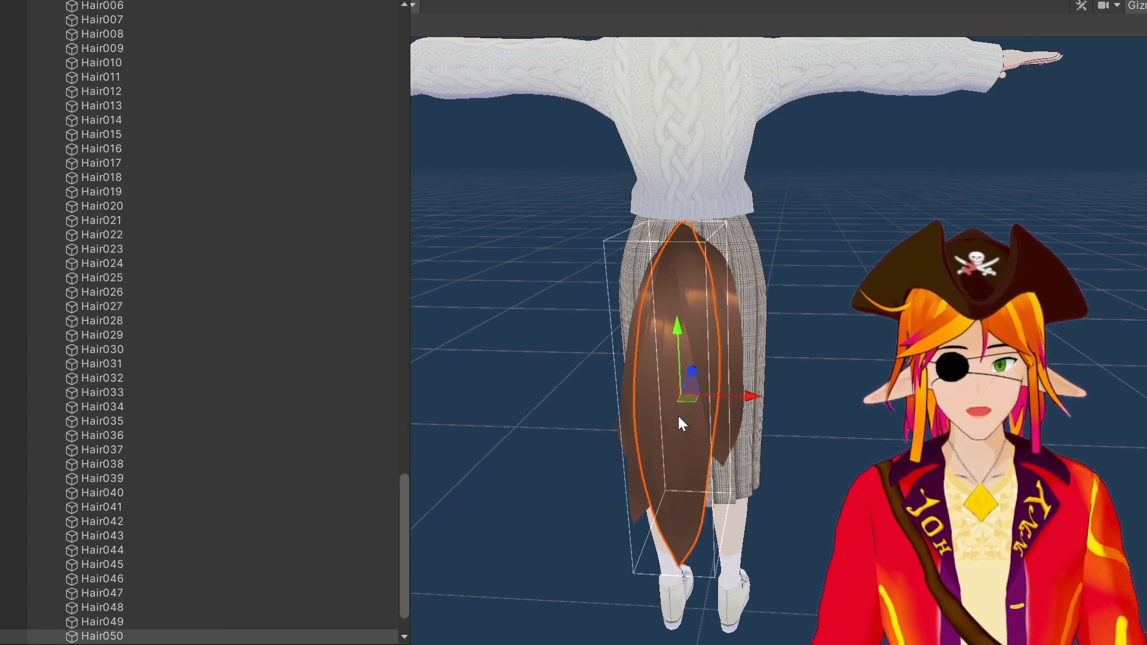
Select Hair049 through Hair053 in turn to identify which objects are the tail strands
{"action": "scroll", "coordinate": [253, 546], "scroll_direction": "down", "scroll_amount": 1}
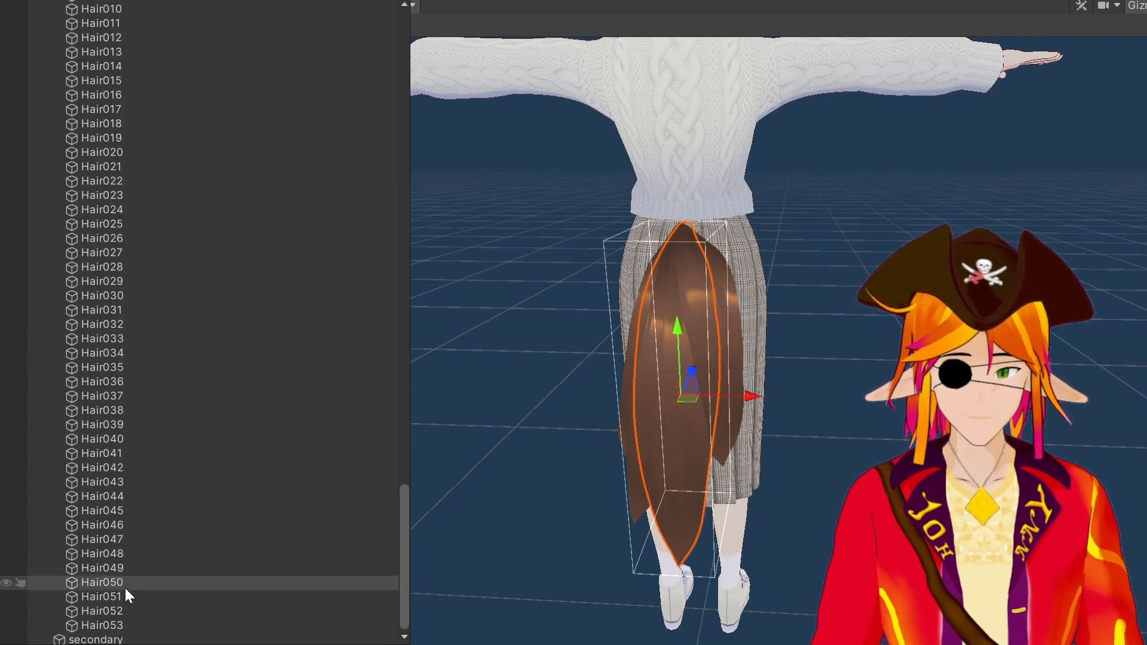
{"action": "left_click", "coordinate": [106, 597]}
{"action": "left_click", "coordinate": [102, 614]}
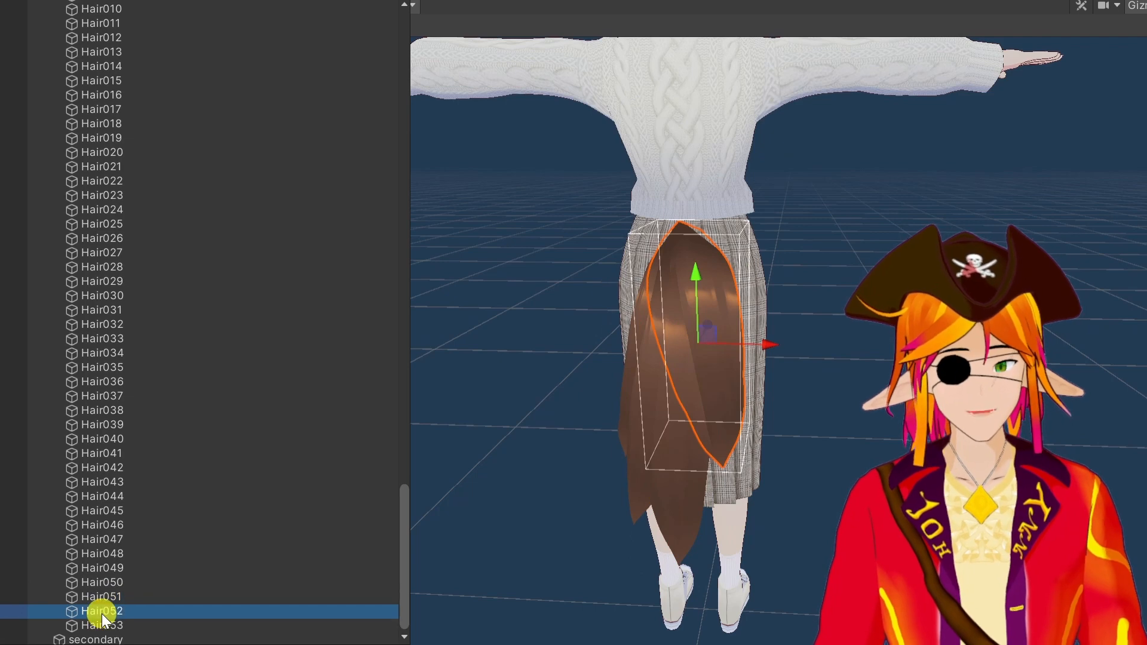
{"action": "left_click", "coordinate": [100, 625]}
{"action": "left_click", "coordinate": [107, 582]}
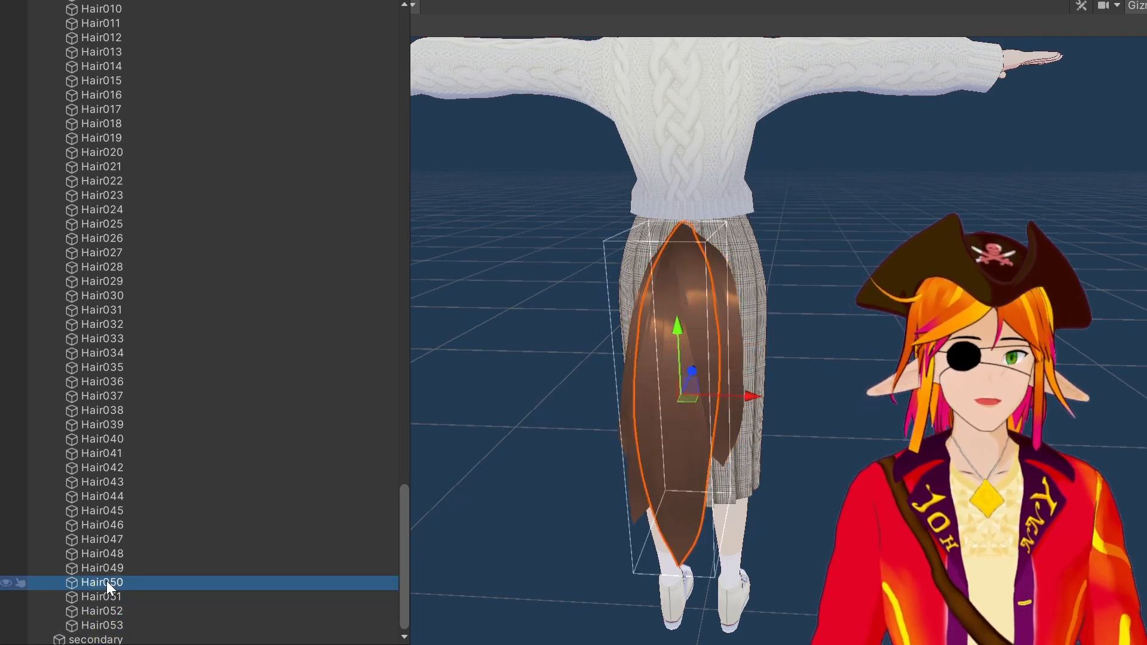
{"action": "left_click", "coordinate": [109, 569]}
{"action": "left_click", "coordinate": [107, 582]}
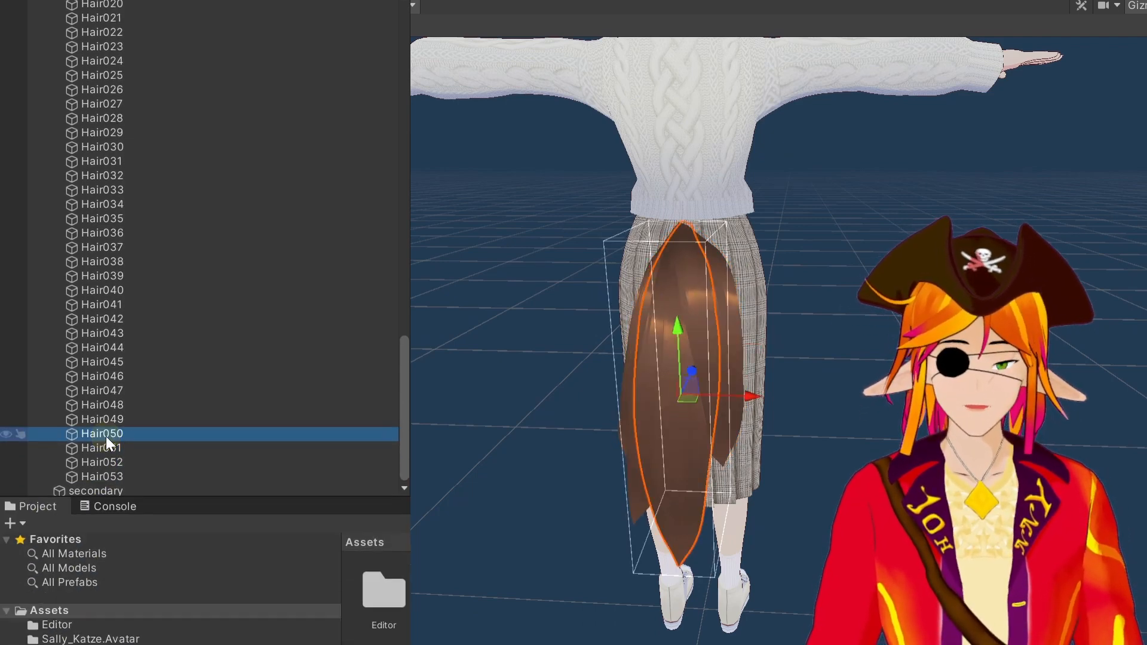
Rename Hair050 to Schwanz_1 and Hair051 to Schwanz_2
{"action": "right_click", "coordinate": [123, 435]}
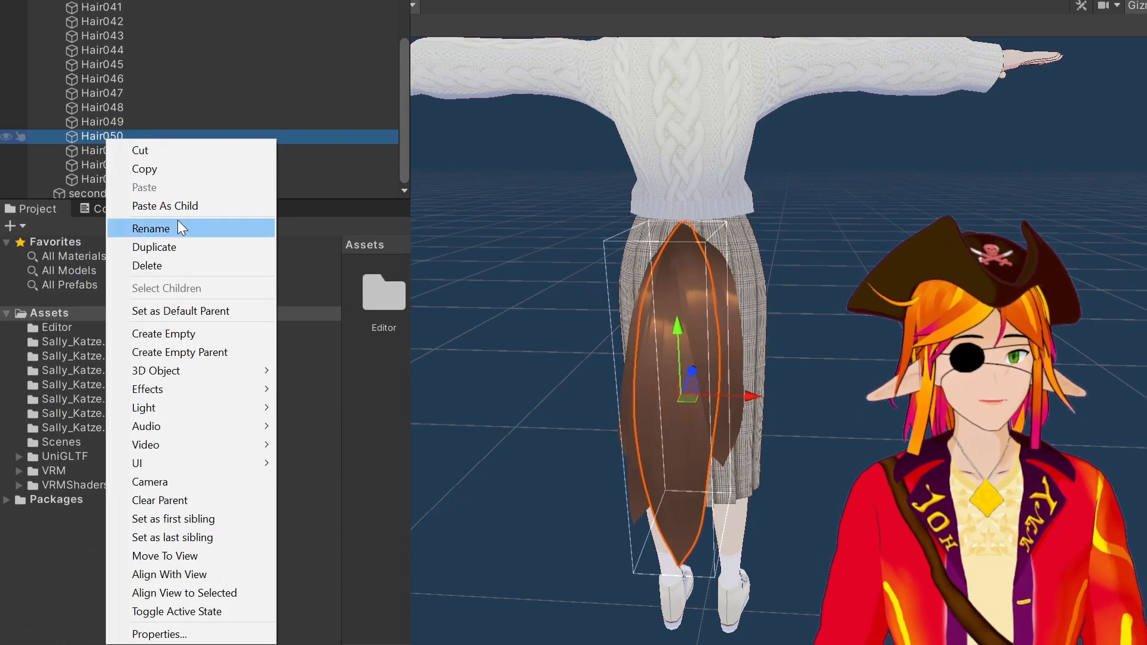
{"action": "left_click", "coordinate": [179, 226]}
{"action": "type", "text": "Schwanz_1"}
{"action": "key", "text": "Return"}
{"action": "right_click", "coordinate": [122, 452]}
{"action": "left_click", "coordinate": [186, 244]}
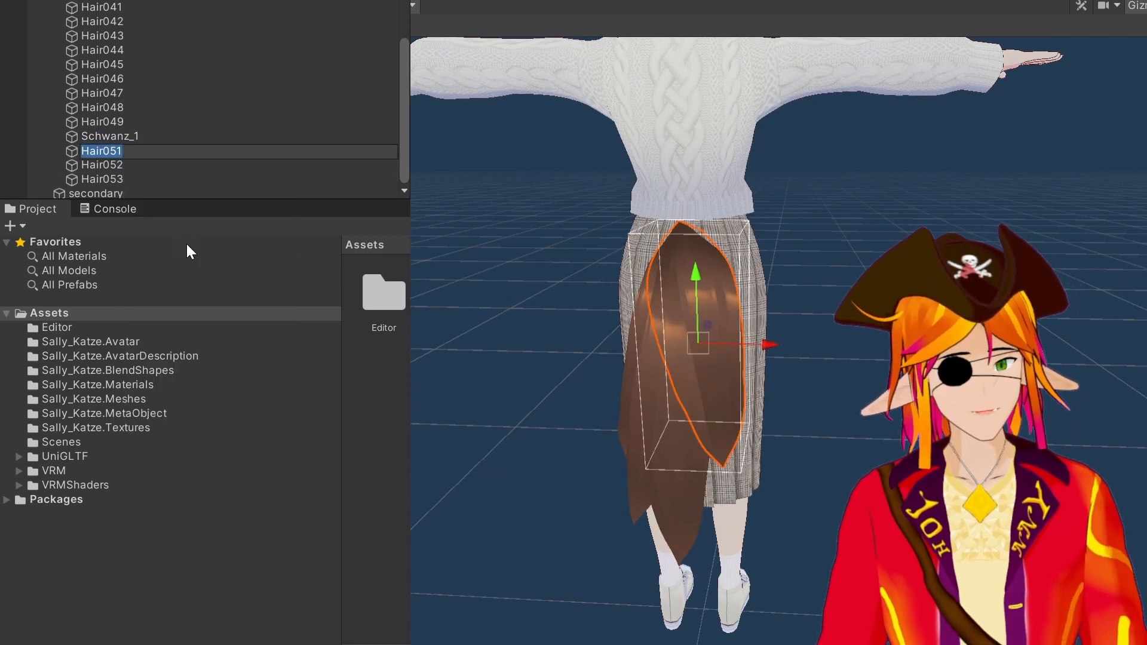
{"action": "type", "text": "Schwanz_2"}
{"action": "key", "text": "Return"}
Rename Hair052 to Schwanz_3 and Hair053 to Schwanz_4
{"action": "key", "text": "Down"}
{"action": "key", "text": "F2"}
{"action": "type", "text": "Schwanz_3"}
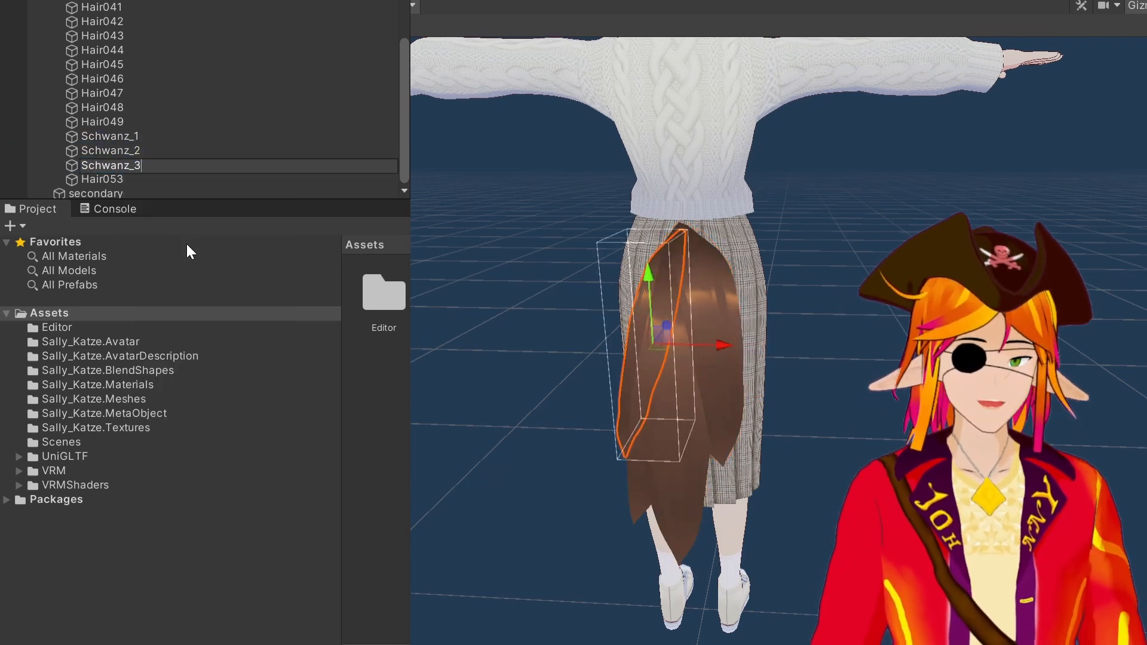
{"action": "key", "text": "Return"}
{"action": "key", "text": "Down"}
{"action": "key", "text": "F2"}
{"action": "type", "text": "Schwanz_4"}
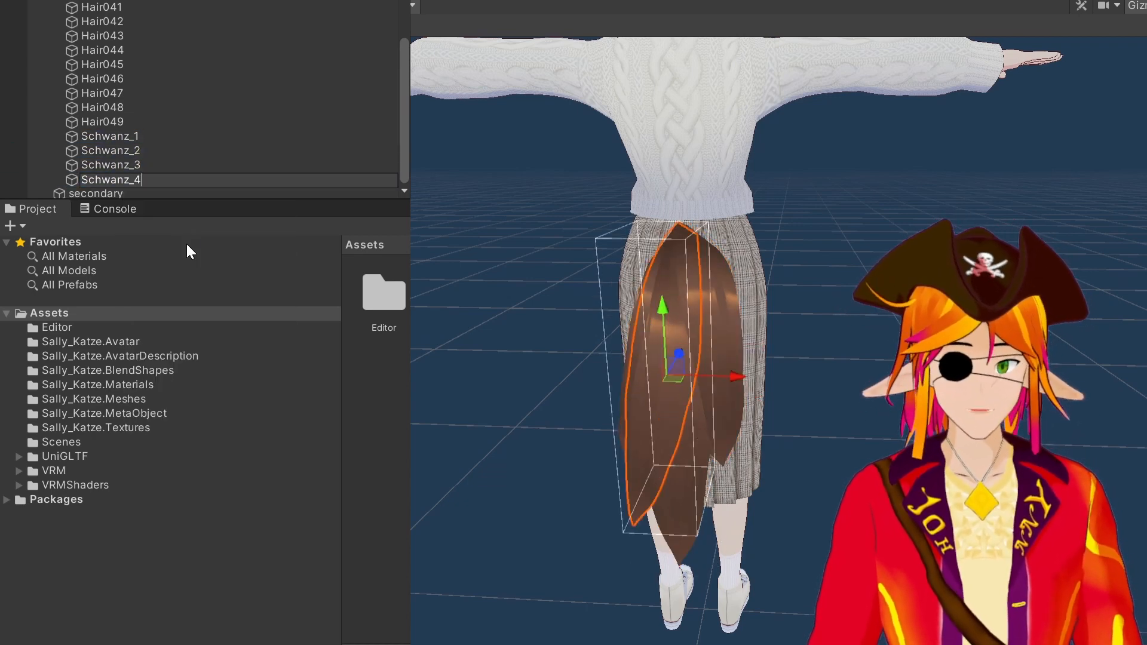
{"action": "key", "text": "Return"}
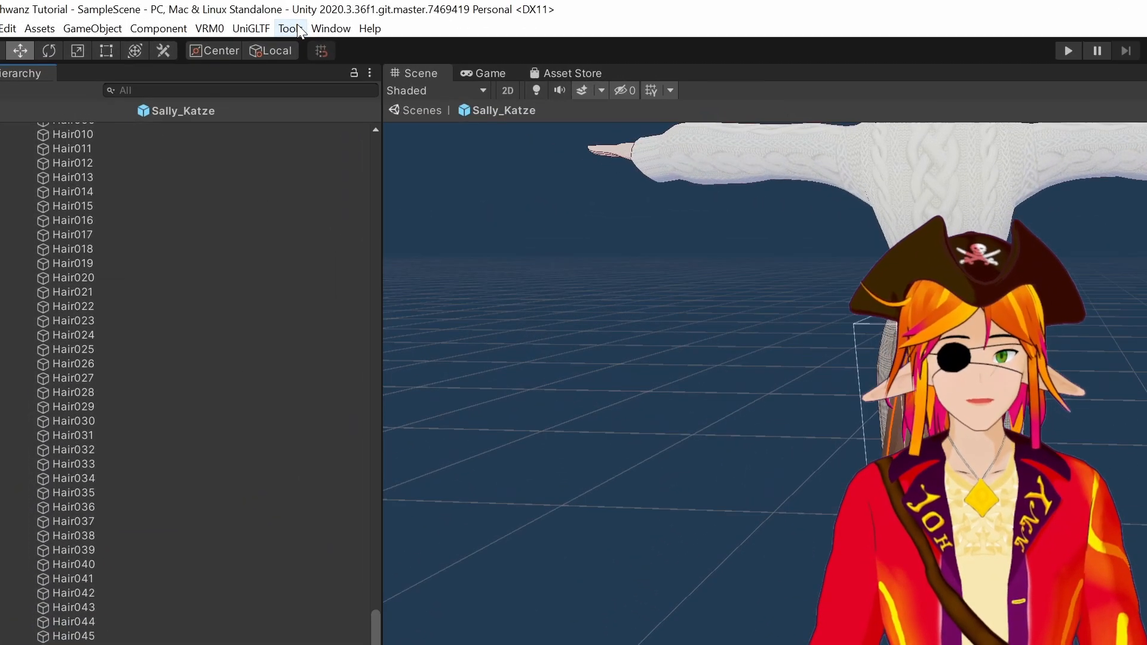
Open the BoneWeightTransfer tool and assign Schwanz_1 as the object to process
{"action": "left_click", "coordinate": [297, 30]}
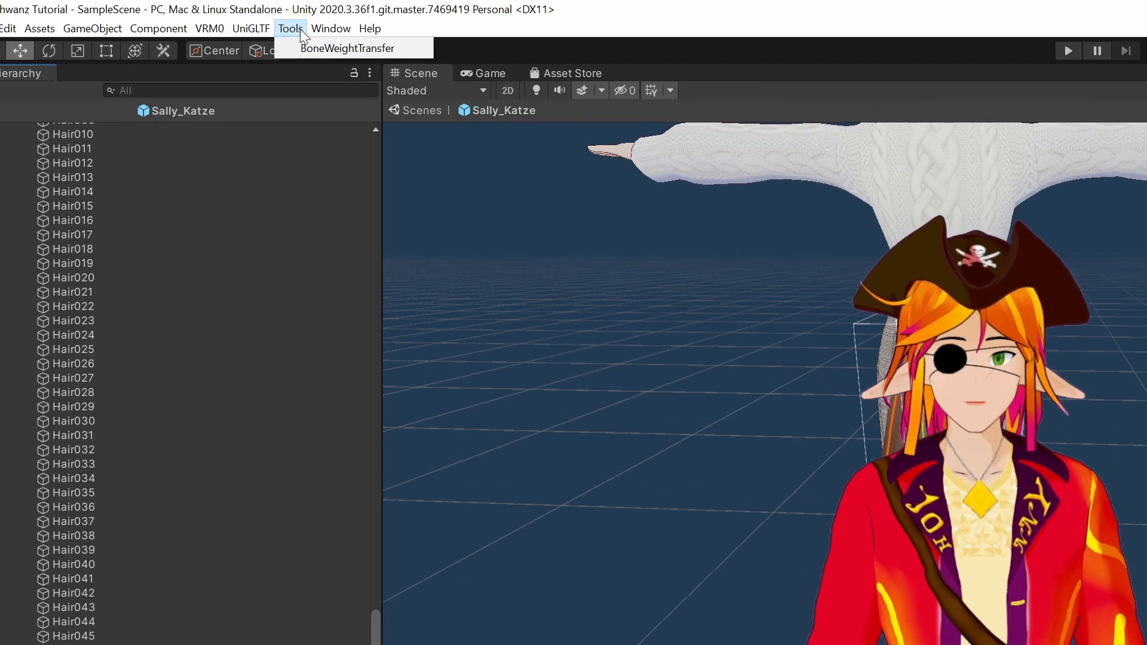
{"action": "left_click", "coordinate": [310, 46]}
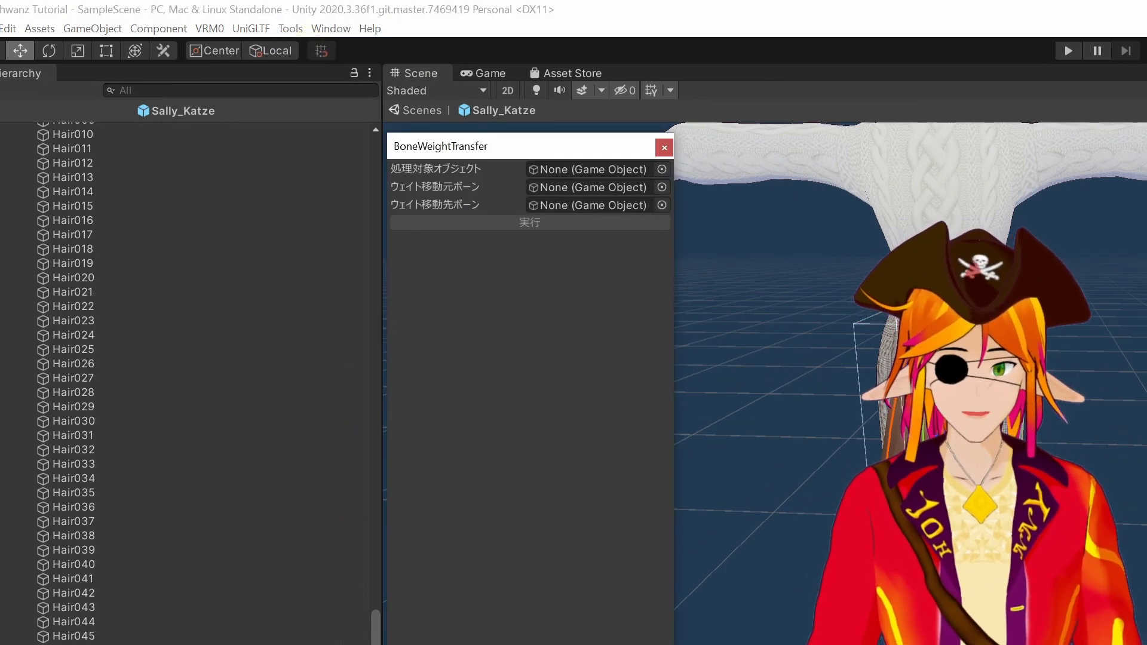
{"action": "left_click", "coordinate": [375, 632]}
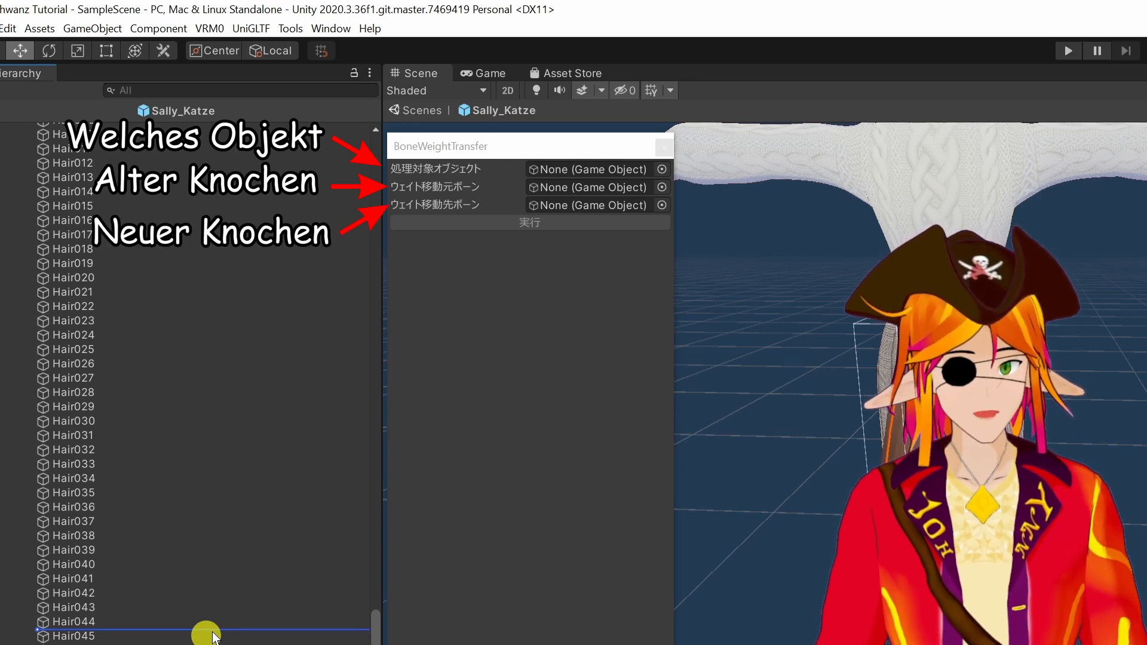
{"action": "left_click_drag", "start_coordinate": [213, 633], "coordinate": [586, 170]}
Set the weight source bone to J_Bip_C_Head and the destination bone to J_Bip_C_Hips, then execute the transfer
{"action": "scroll", "coordinate": [163, 314], "scroll_direction": "up", "scroll_amount": 15}
{"action": "left_click_drag", "start_coordinate": [163, 314], "coordinate": [579, 185]}
{"action": "left_click_drag", "start_coordinate": [90, 186], "coordinate": [584, 208]}
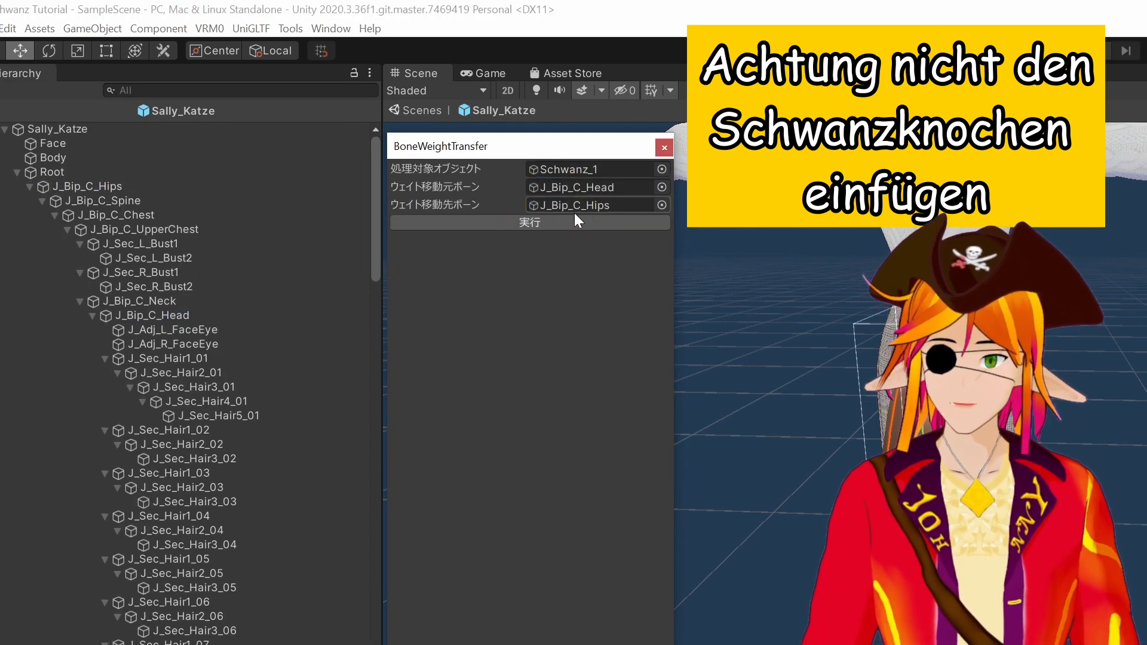
{"action": "left_click", "coordinate": [544, 226]}
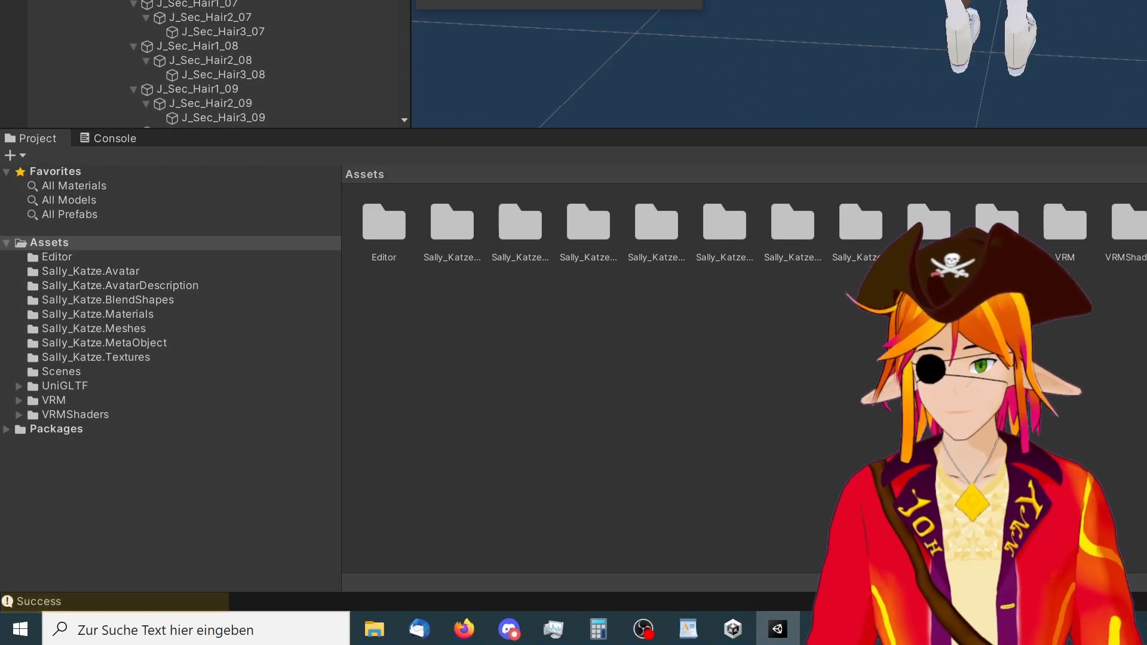
Assign Schwanz_2, Schwanz_3 and Schwanz_4 in turn to the BoneWeightTransfer tool to transfer their weights too
{"action": "scroll", "coordinate": [164, 256], "scroll_direction": "down", "scroll_amount": 20}
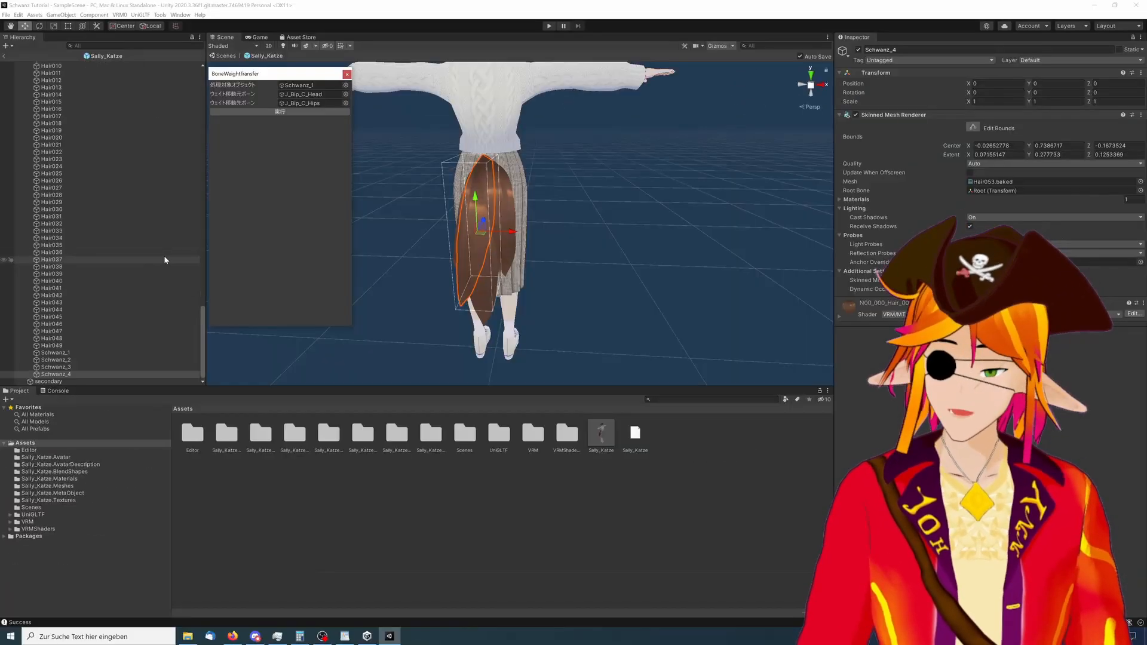
{"action": "left_click_drag", "start_coordinate": [67, 361], "coordinate": [313, 87]}
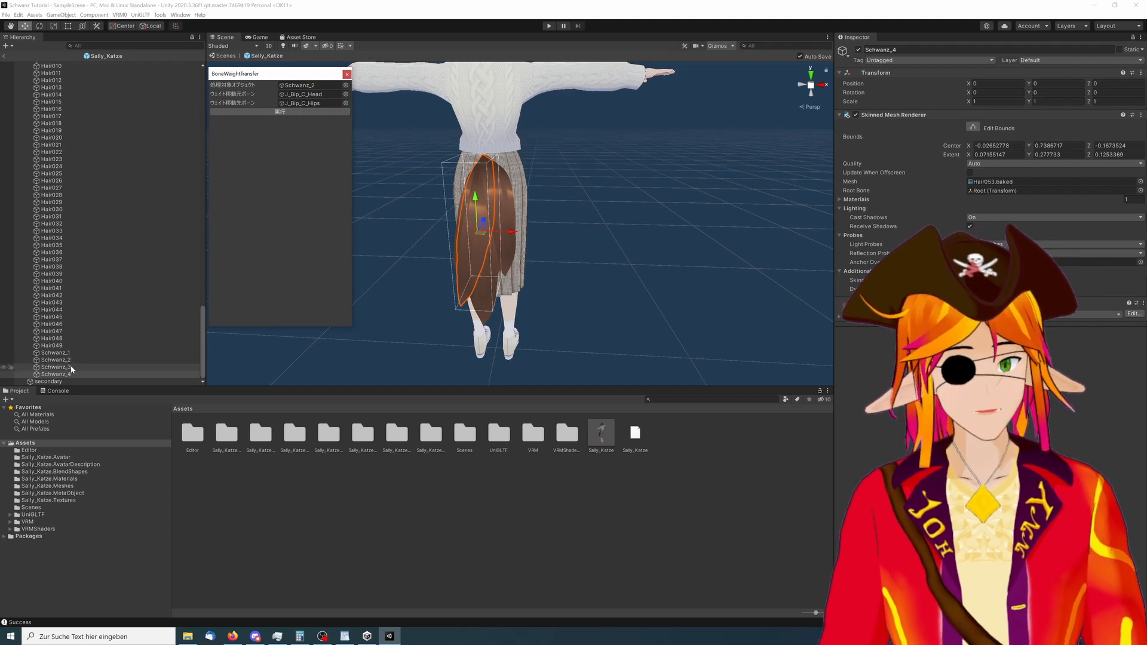
{"action": "left_click_drag", "start_coordinate": [71, 370], "coordinate": [242, 215]}
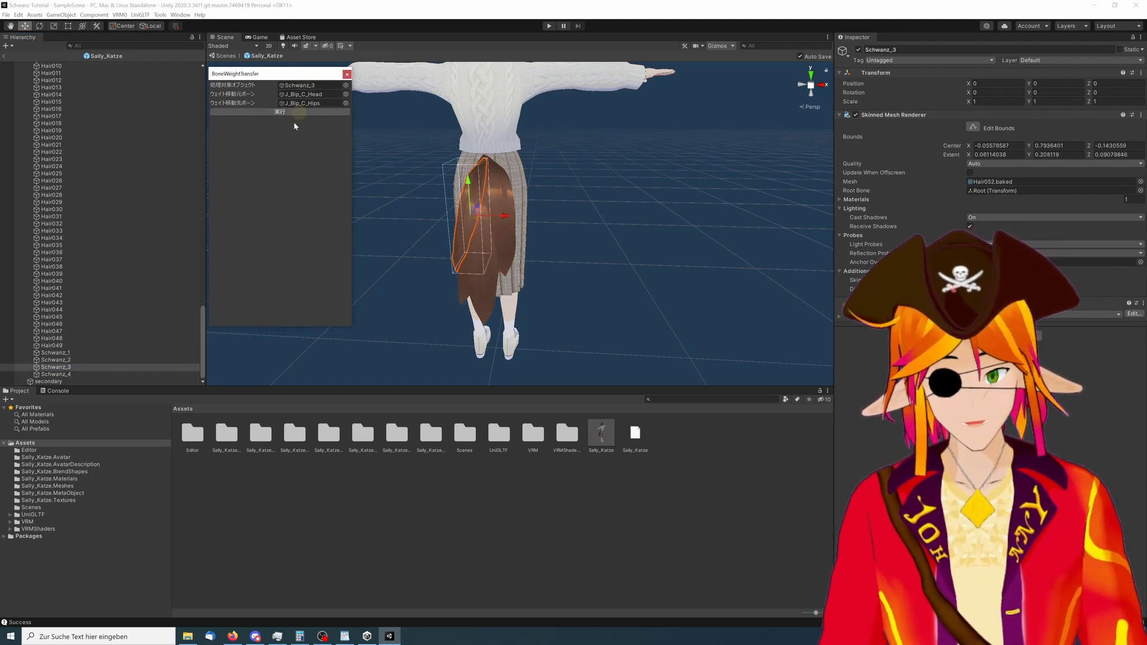
{"action": "left_click_drag", "start_coordinate": [65, 378], "coordinate": [334, 89]}
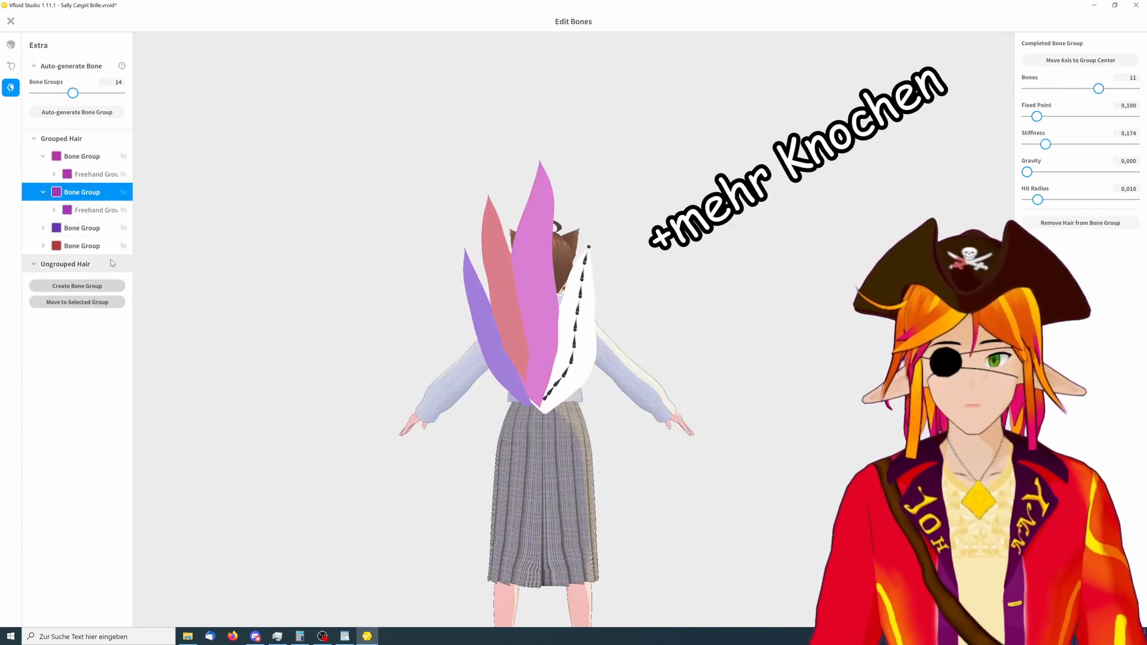
Collapse the Root hierarchy and select the secondary object holding the spring bones
{"action": "left_click", "coordinate": [111, 263]}
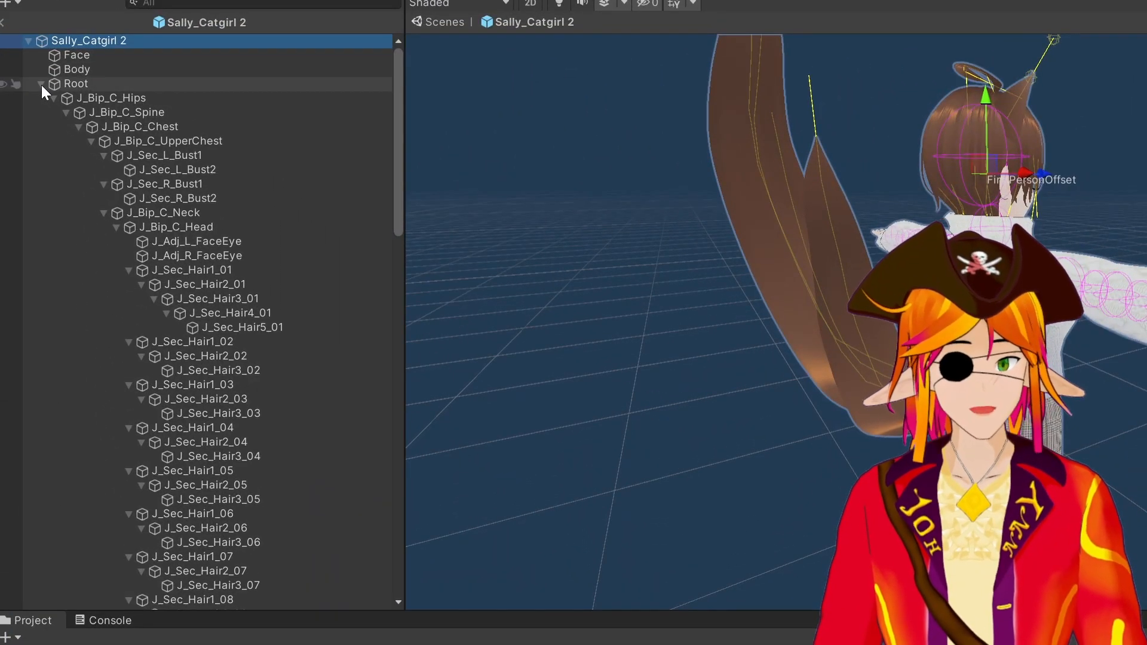
{"action": "left_click", "coordinate": [41, 84]}
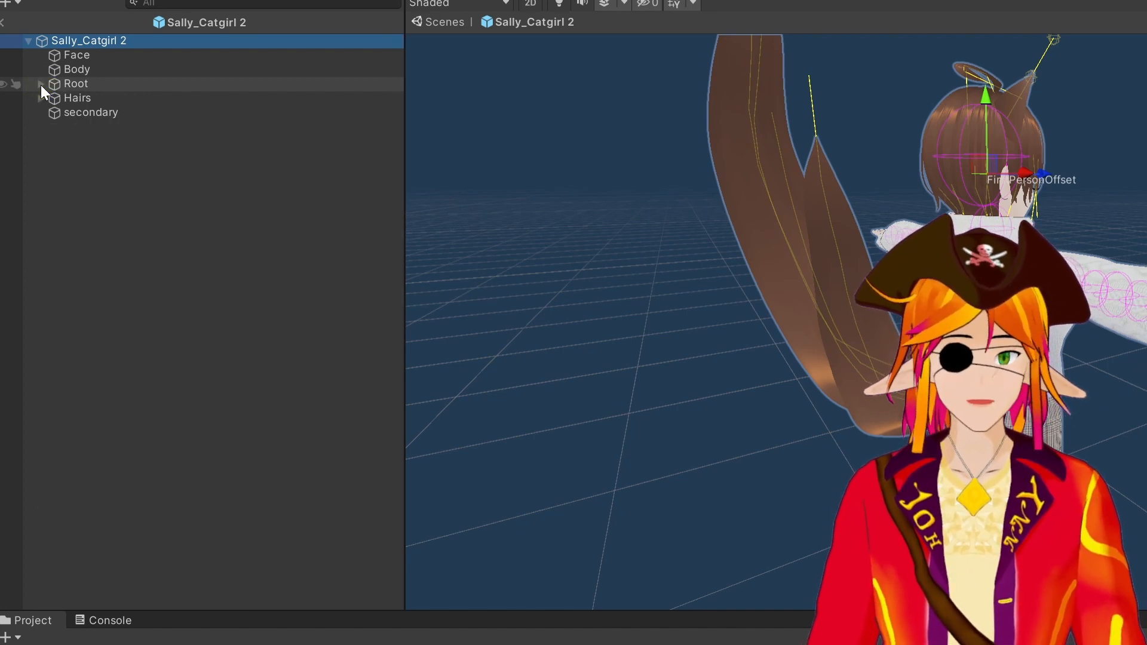
{"action": "left_click", "coordinate": [106, 112]}
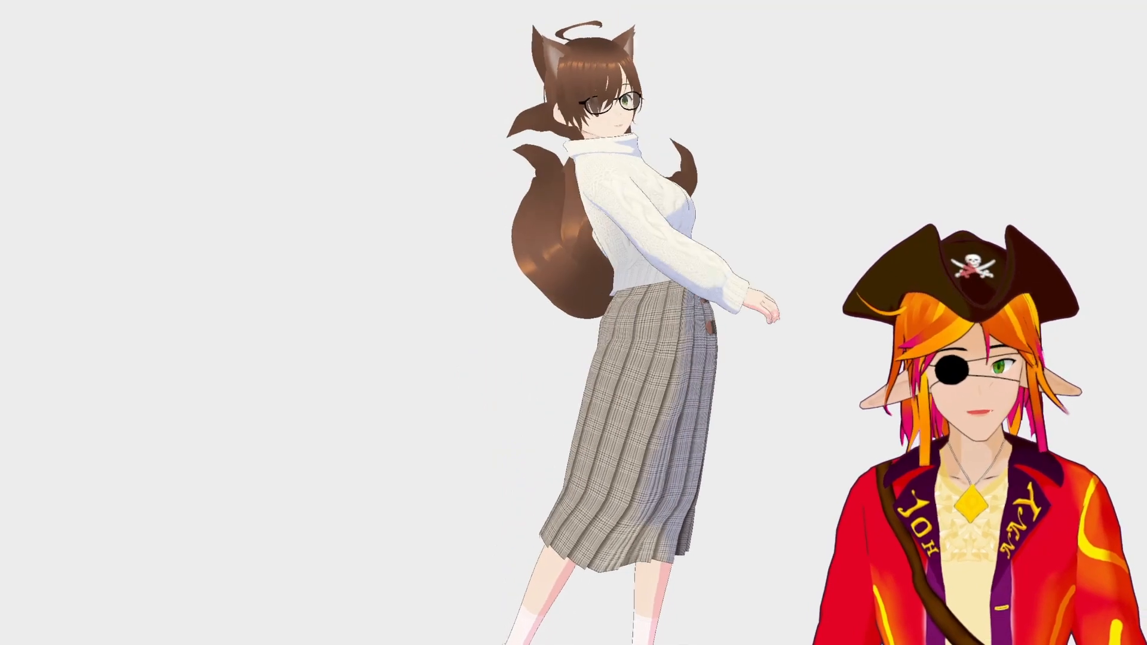
Expand the Root Bones lists of the spring bone components and set the first tail component's comment to Schwanz
{"action": "left_click_drag", "start_coordinate": [1141, 210], "coordinate": [1142, 634]}
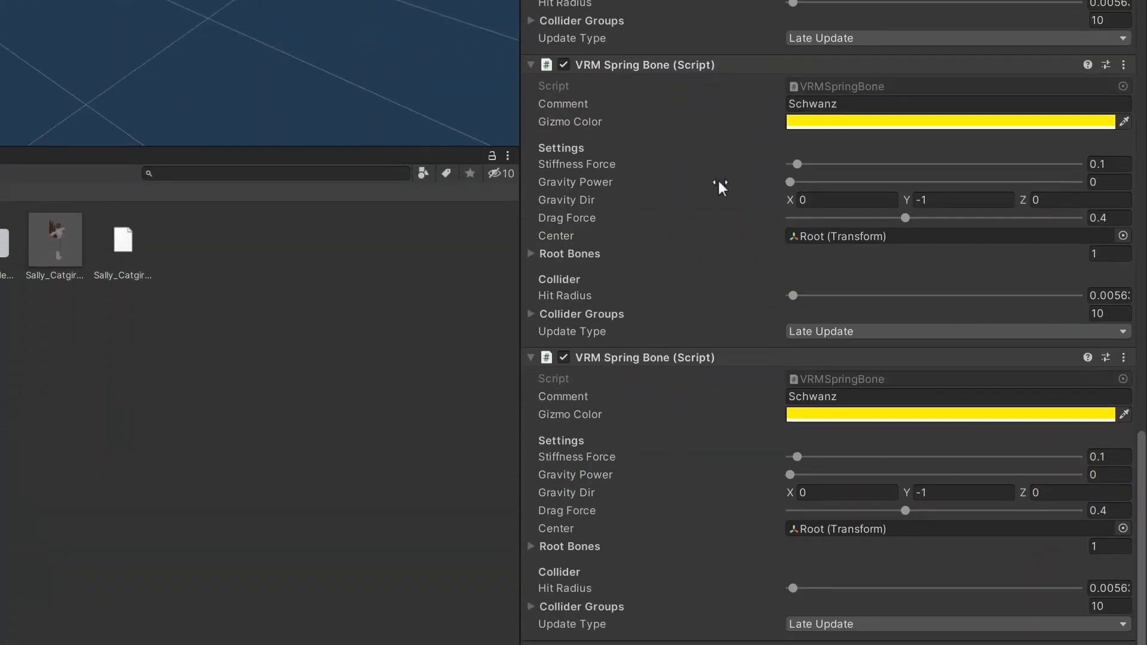
{"action": "left_click", "coordinate": [542, 579]}
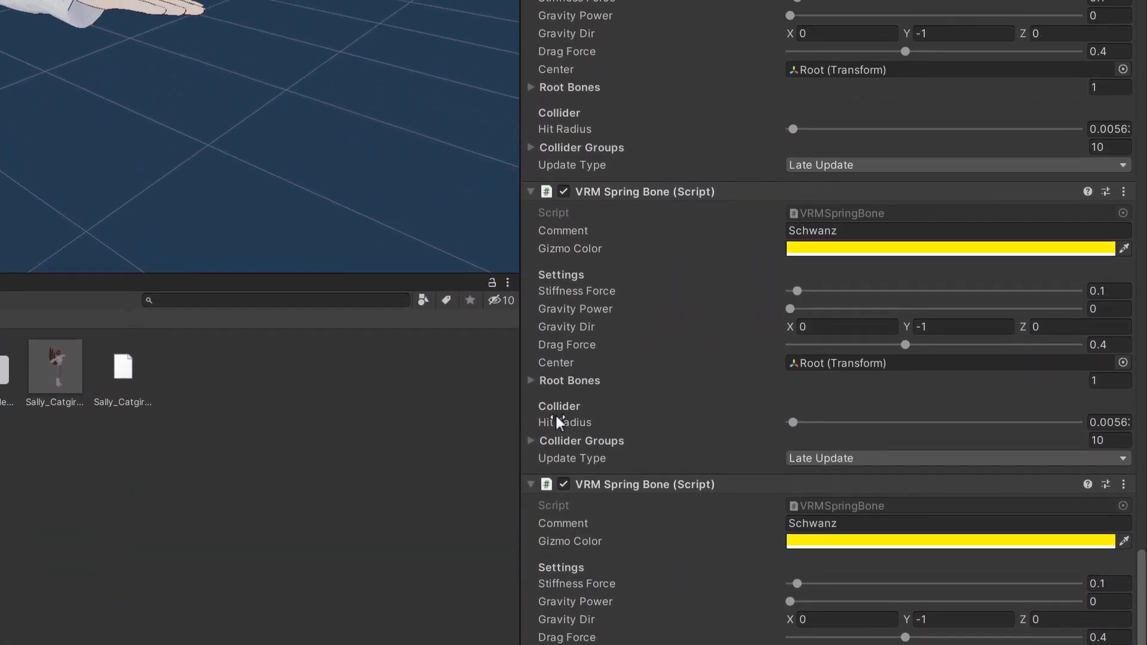
{"action": "left_click", "coordinate": [564, 412]}
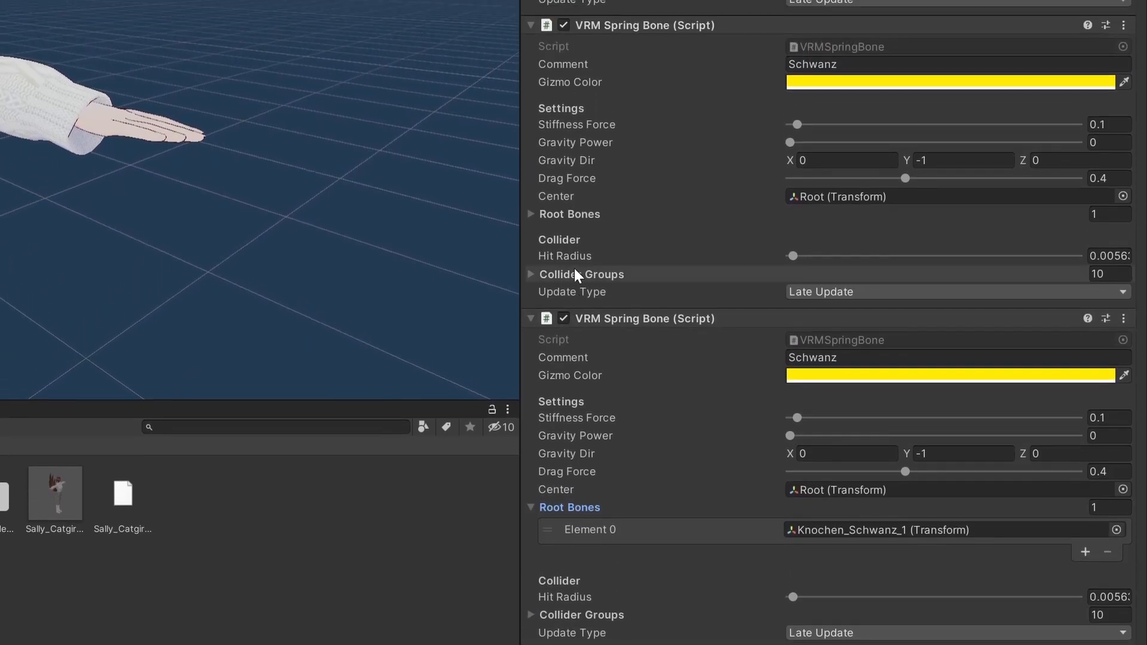
{"action": "left_click", "coordinate": [582, 245]}
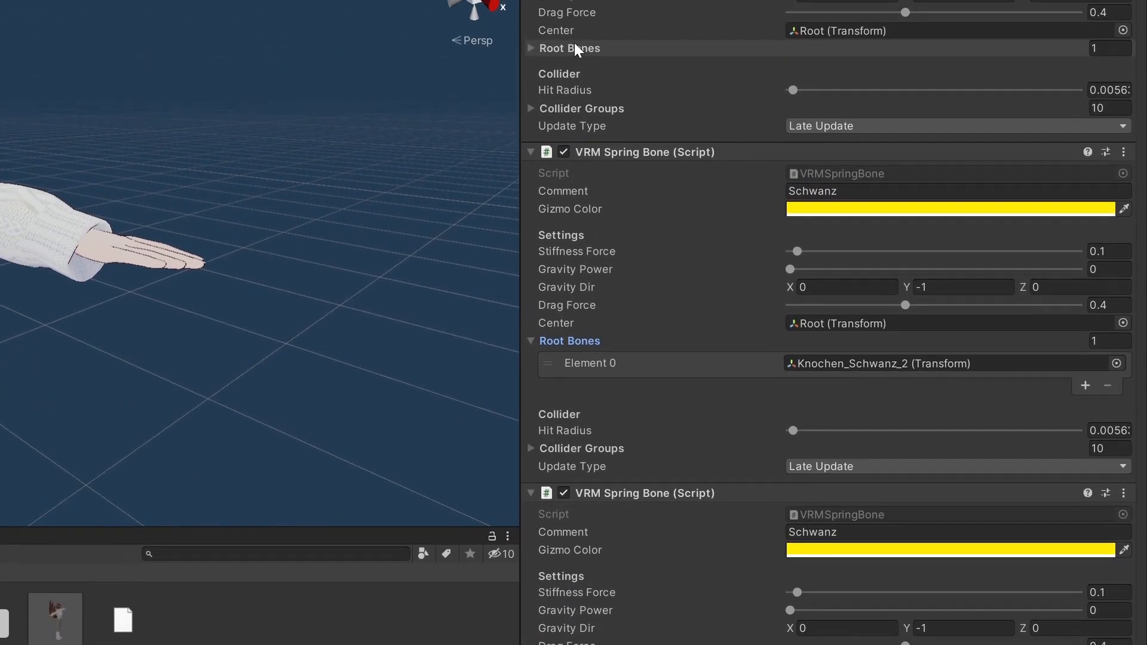
{"action": "left_click", "coordinate": [575, 0]}
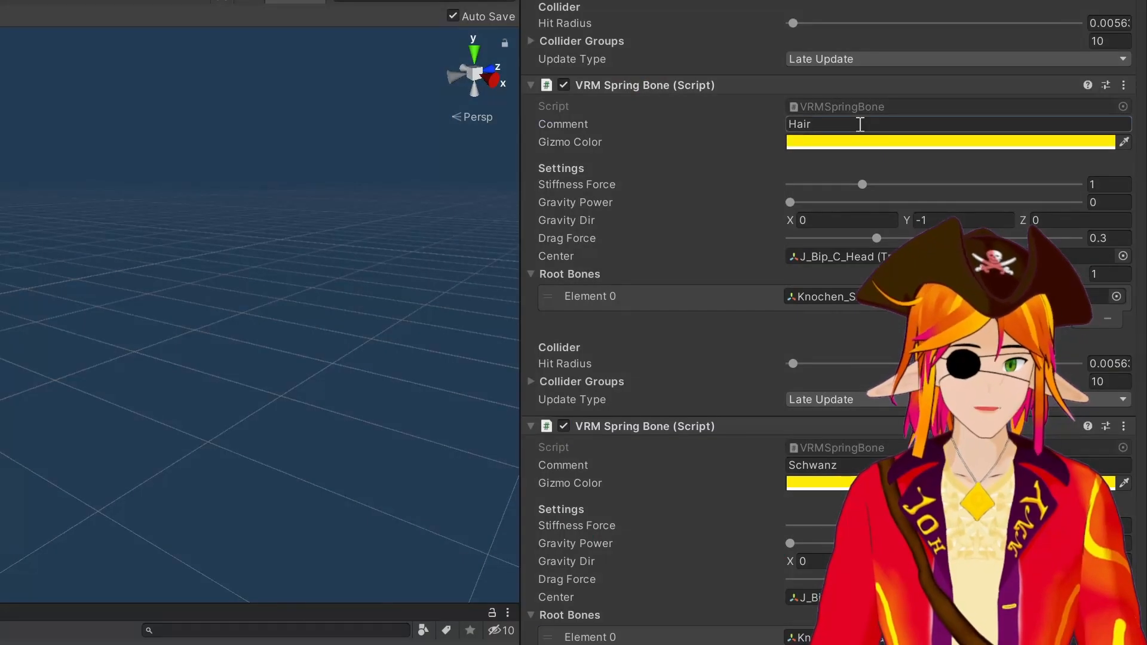
{"action": "type", "text": "Schwanz"}
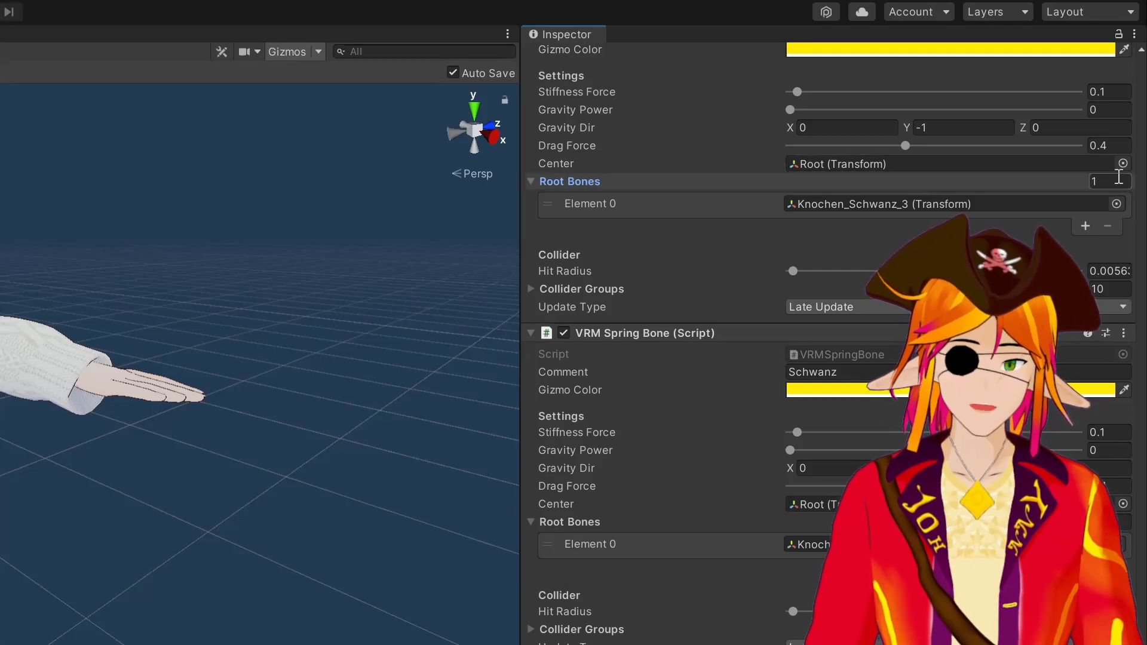
Set this spring bone's Center to J_Bip_C_Head by searching for head in the transform picker
{"action": "left_click", "coordinate": [1124, 164]}
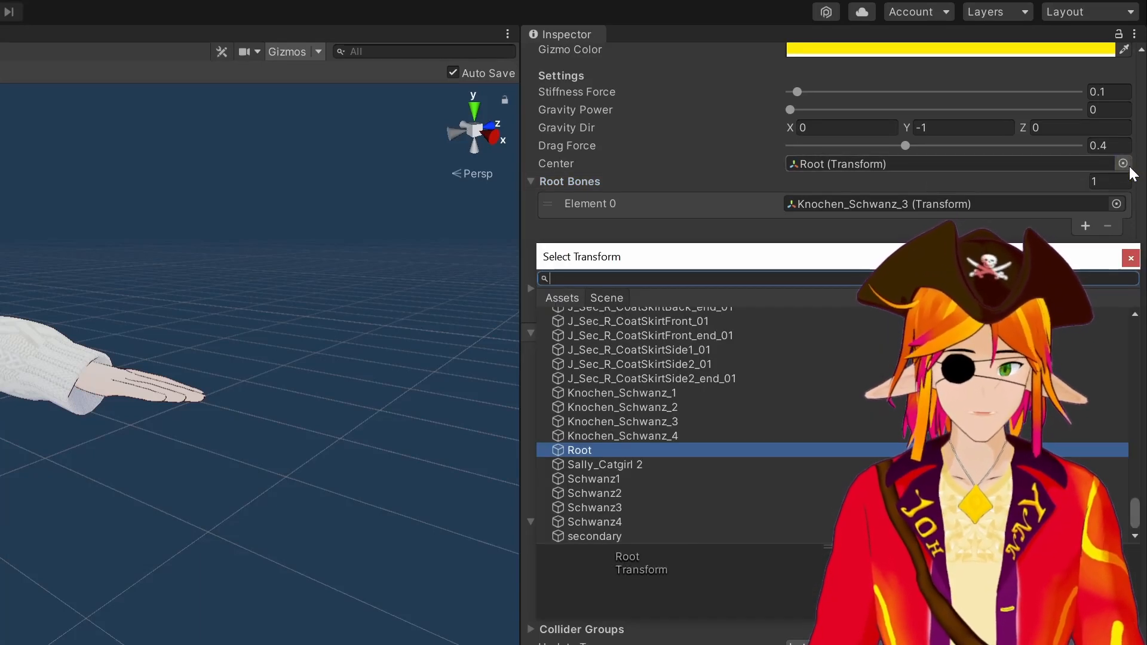
{"action": "type", "text": "head"}
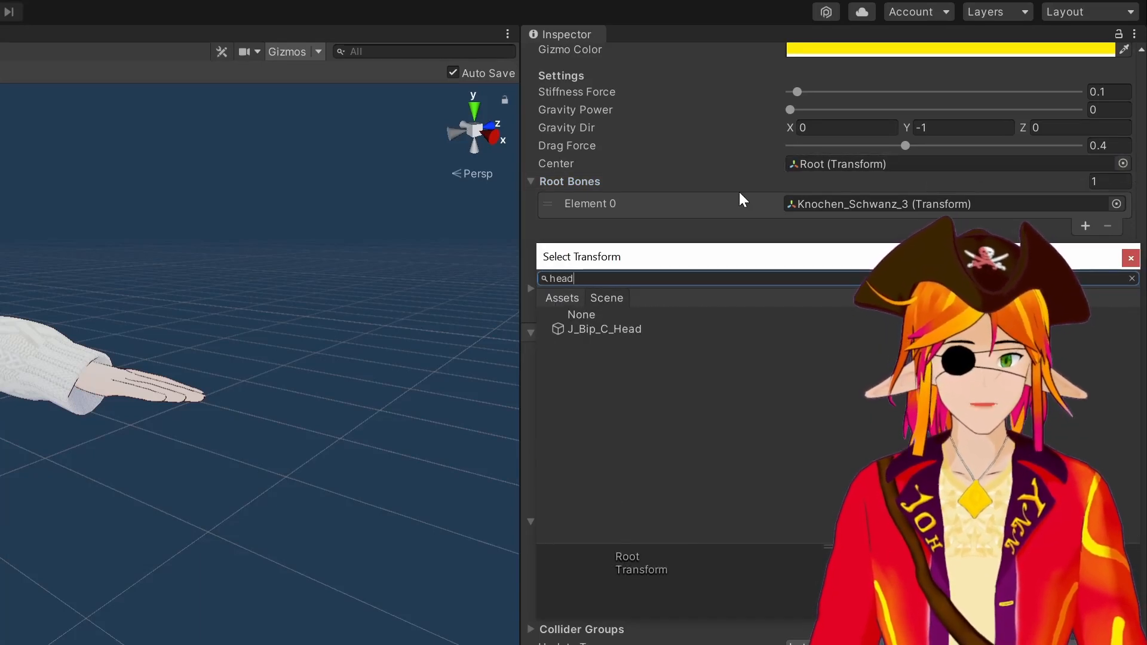
{"action": "double_click", "coordinate": [662, 330]}
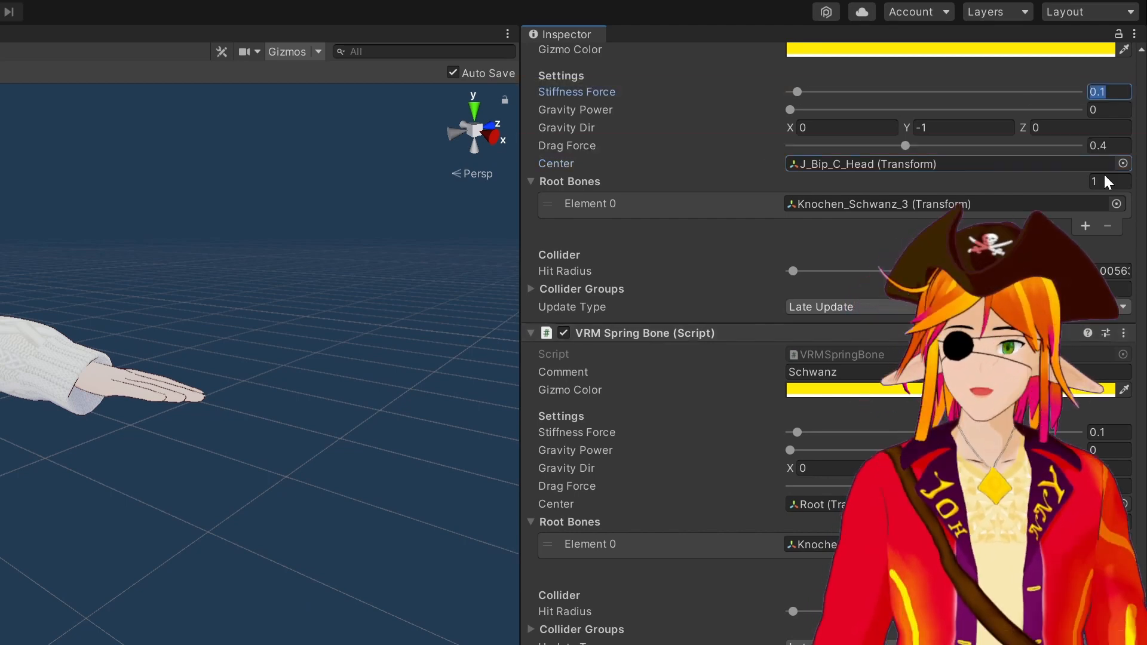
Set this spring bone's Drag Force to 0.3 and its Stiffness Force to 1
{"action": "left_click", "coordinate": [1107, 146]}
{"action": "left_click", "coordinate": [1109, 146]}
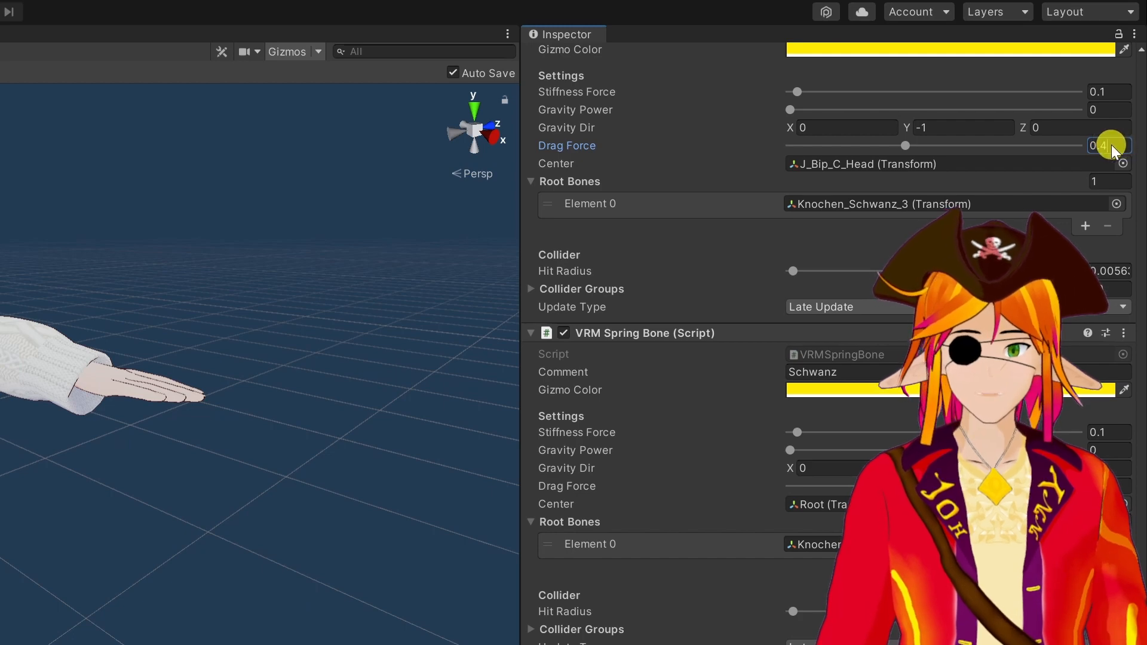
{"action": "key", "text": "BackSpace"}
{"action": "type", "text": "3"}
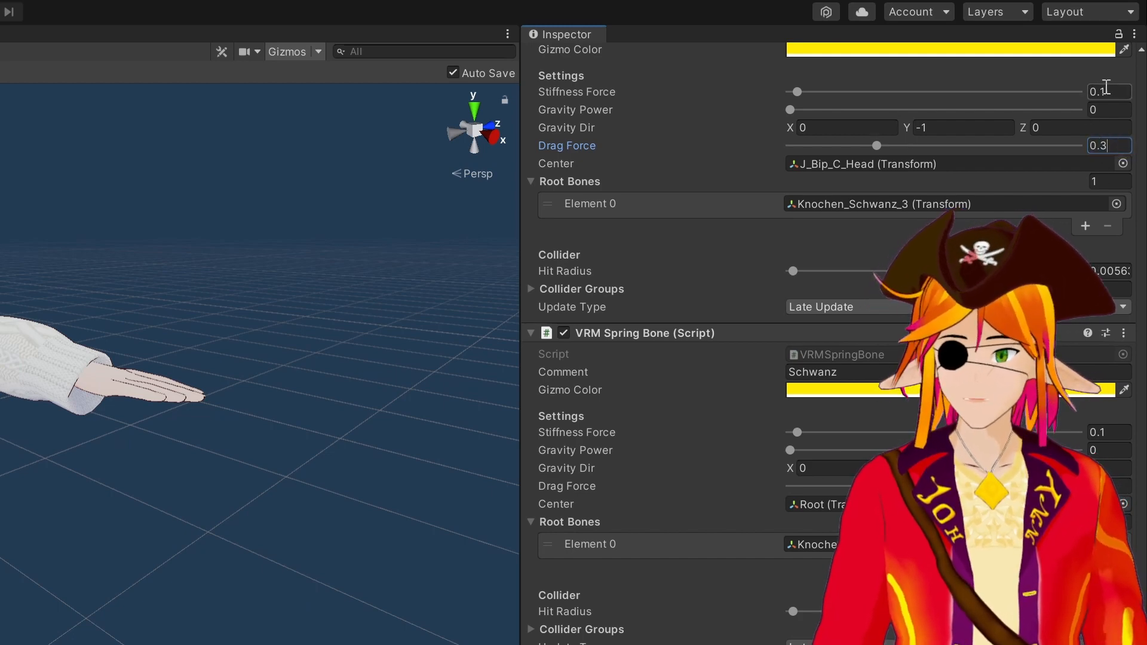
{"action": "left_click_drag", "start_coordinate": [1107, 90], "coordinate": [1046, 83]}
{"action": "type", "text": "1"}
Configure the remaining tail spring bone components with J_Bip_C_Head as center and a drag force of 0.3
{"action": "left_click", "coordinate": [1124, 505]}
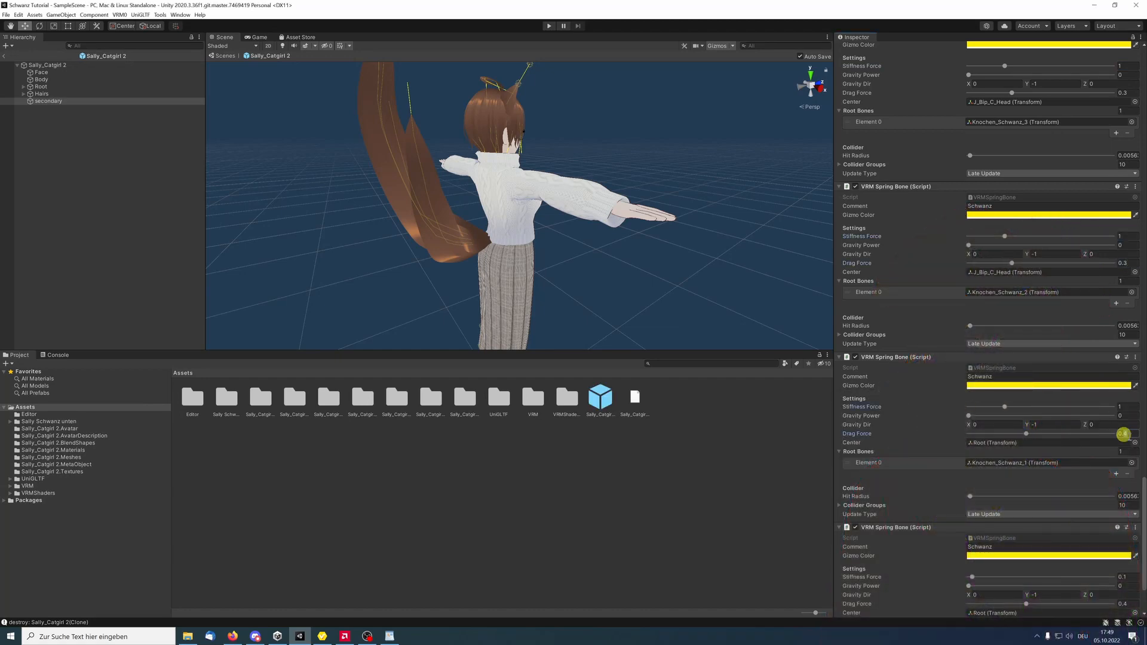
{"action": "left_click", "coordinate": [1135, 443]}
{"action": "double_click", "coordinate": [978, 474]}
{"action": "scroll", "coordinate": [1081, 497], "scroll_direction": "down", "scroll_amount": 3}
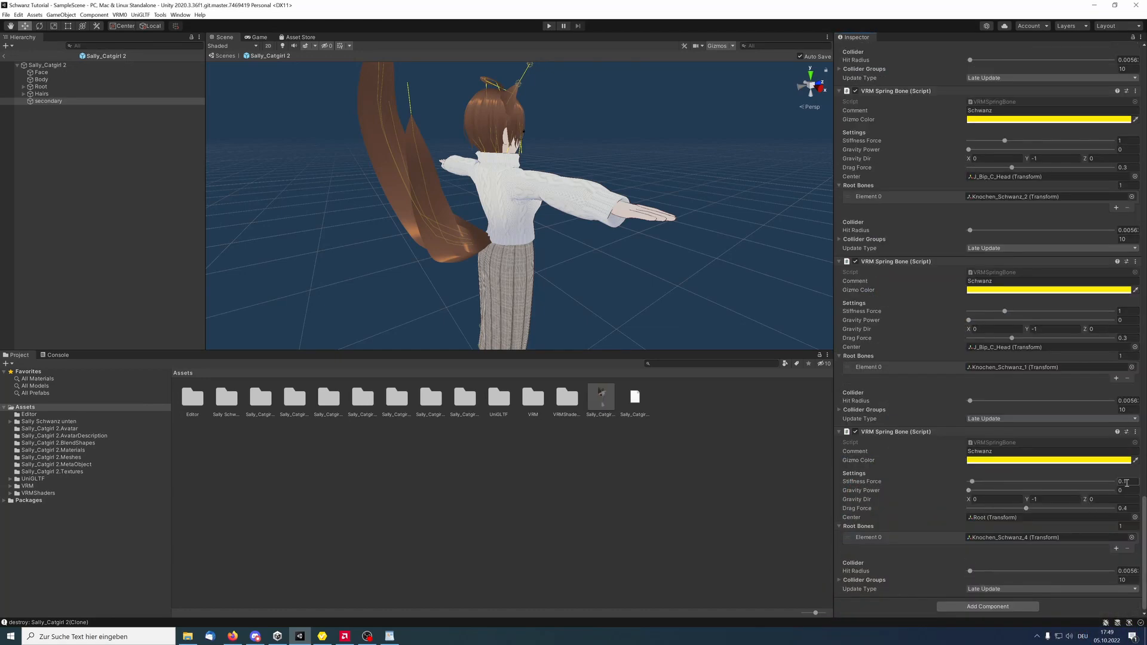
{"action": "type", "text": "0.3"}
{"action": "left_click", "coordinate": [1132, 538]}
{"action": "double_click", "coordinate": [914, 487]}
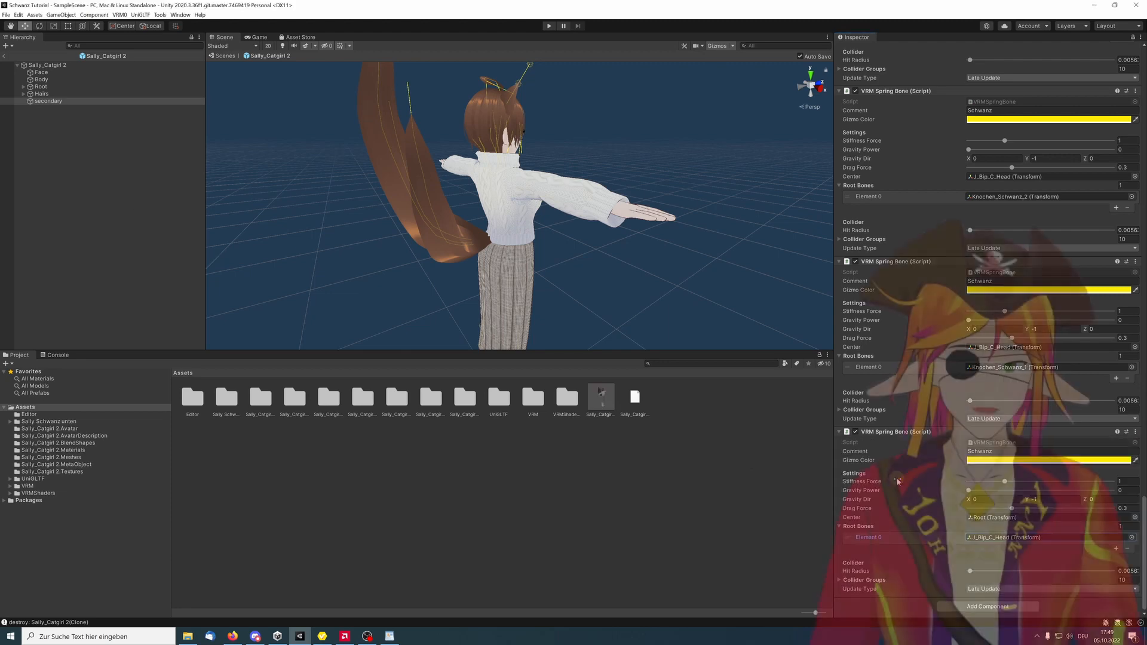
Select the Sally_Catgirl 2 model and open Export to VRM 0.x
{"action": "left_click", "coordinate": [45, 65]}
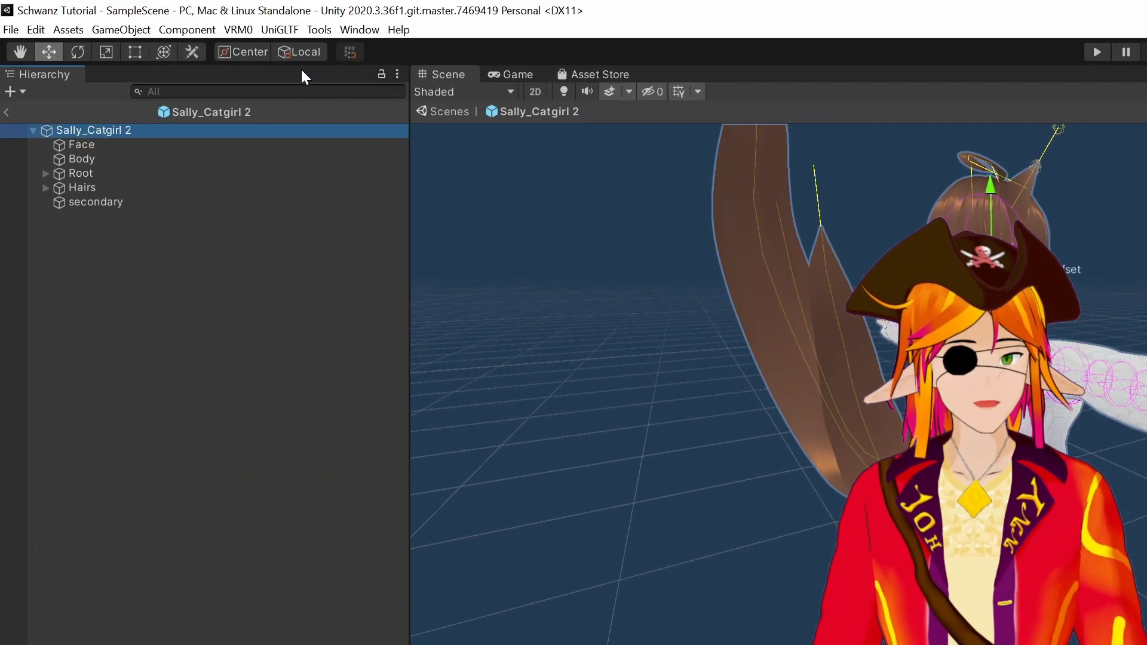
{"action": "left_click", "coordinate": [239, 31]}
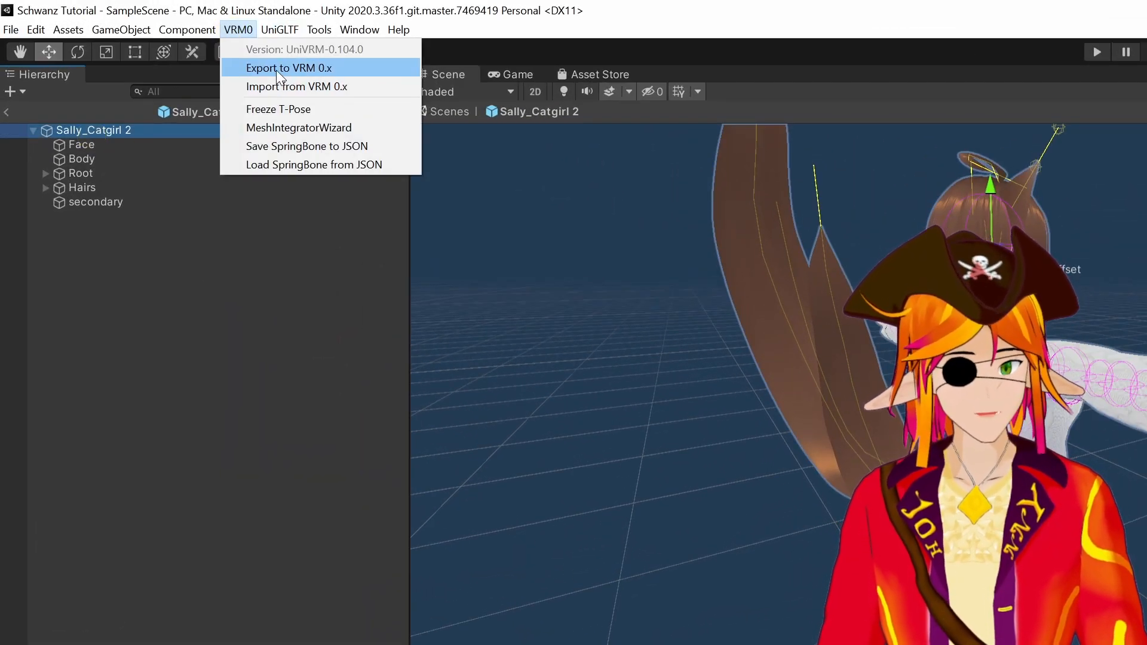
{"action": "left_click", "coordinate": [276, 69]}
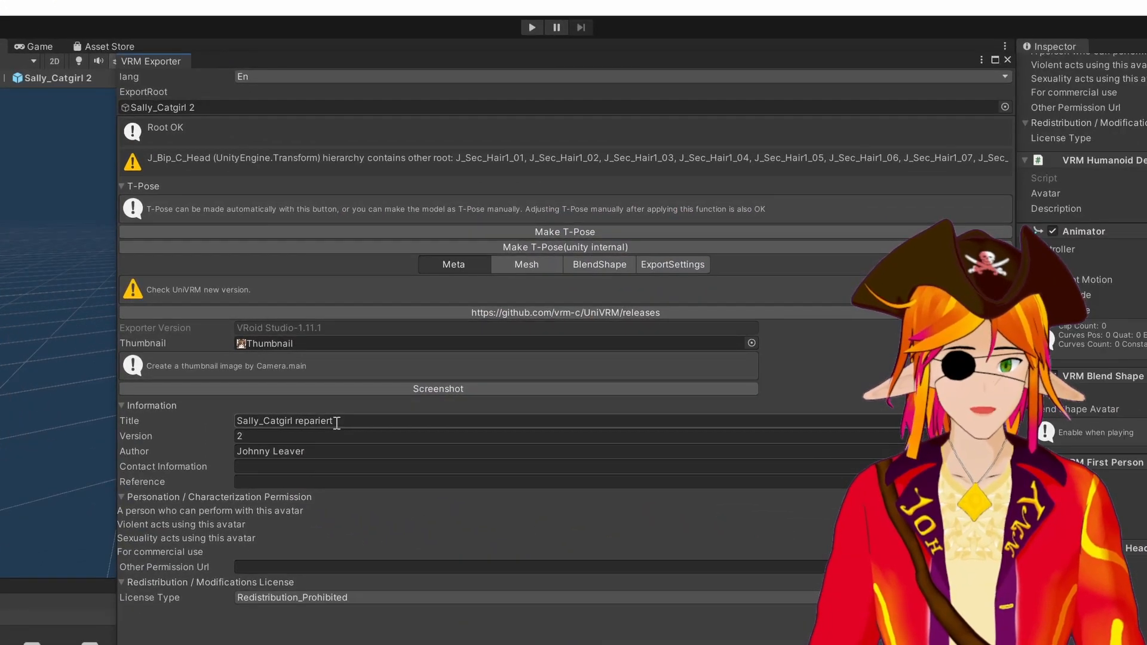